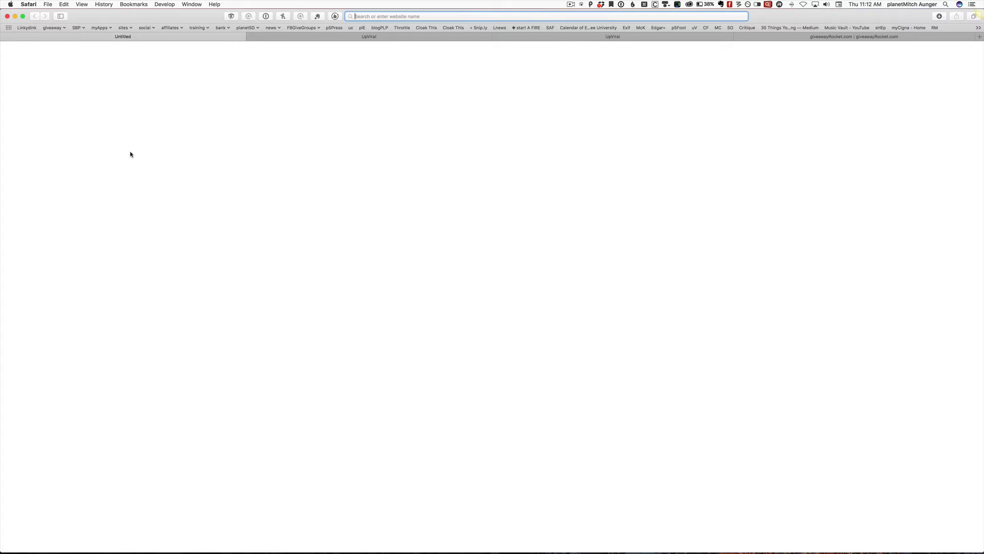
pyautogui.press('super+shift+n')
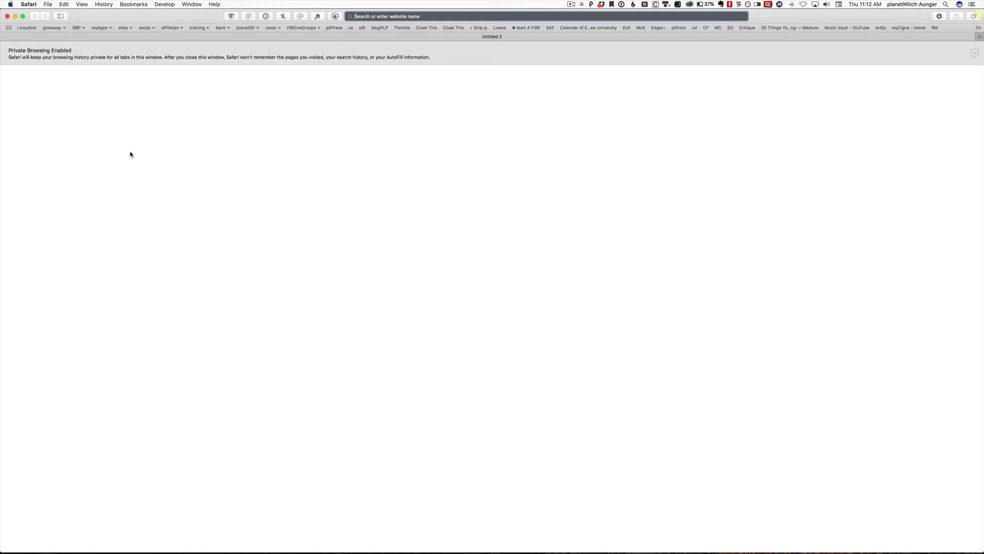
pyautogui.write('http://enter.giveawayrocket.com/lp/25160/CineSummitArchives')
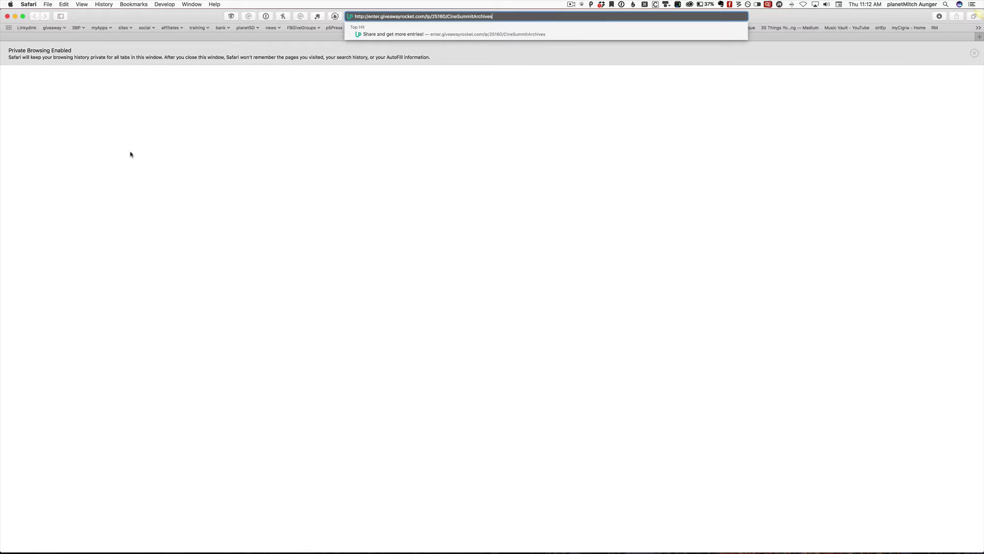
pyautogui.press('super+Tab')
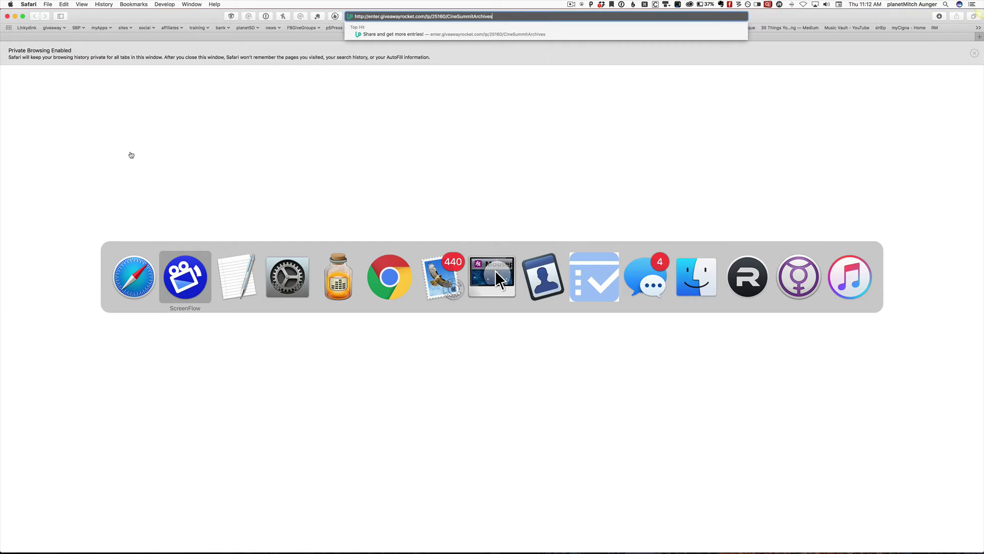
# - Enlarge the TextEdit Lead page URL note and its link to font size 38
pyautogui.press('super+Tab')
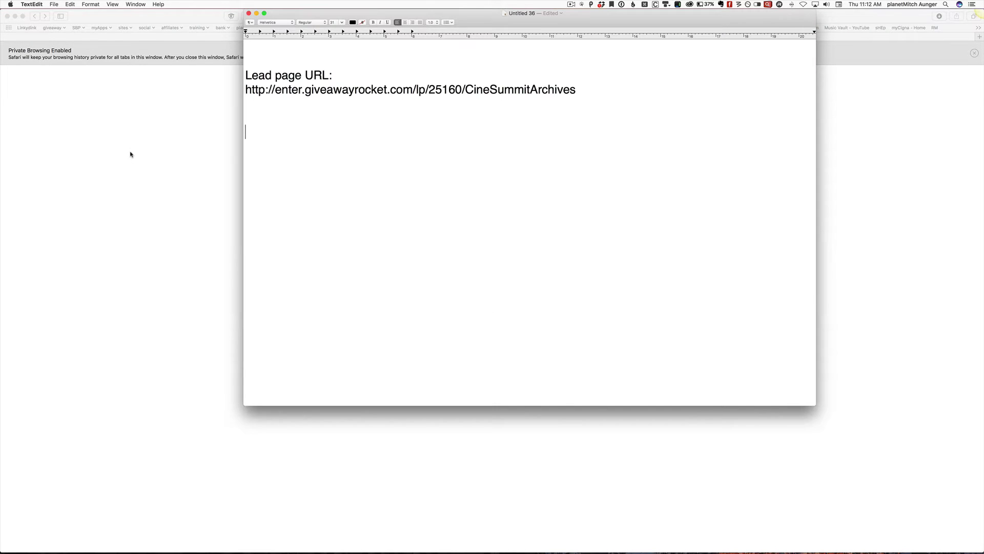
pyautogui.hotkey('shift', 'Up')
pyautogui.hotkey('shift', 'Up')
pyautogui.hotkey('shift', 'Up')
pyautogui.hotkey('shift', 'Up')
pyautogui.hotkey('shift', 'Up')
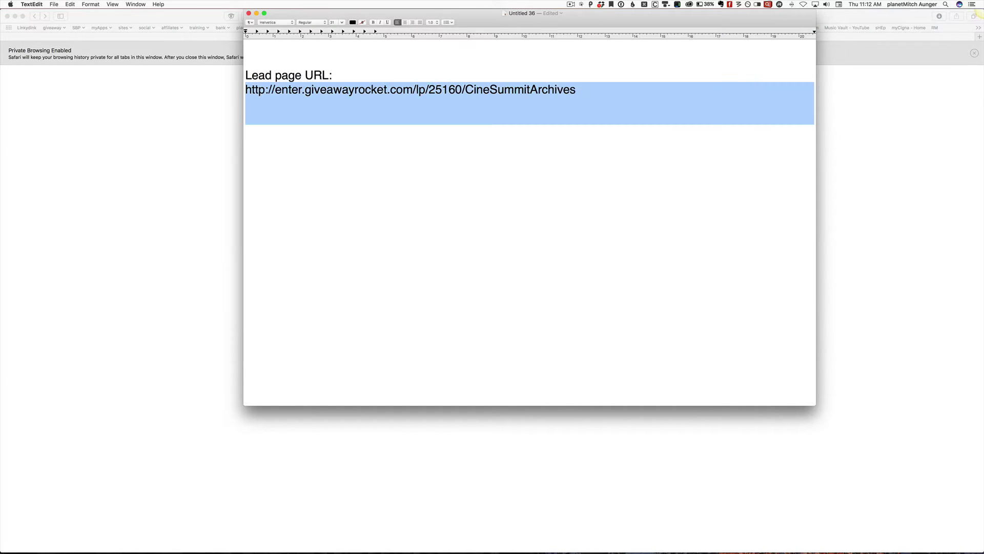
pyautogui.press('super+plus')
pyautogui.press('super+plus')
pyautogui.press('super+plus')
pyautogui.press('super+plus')
pyautogui.press('super+plus')
pyautogui.press('super+plus')
pyautogui.press('super+plus')
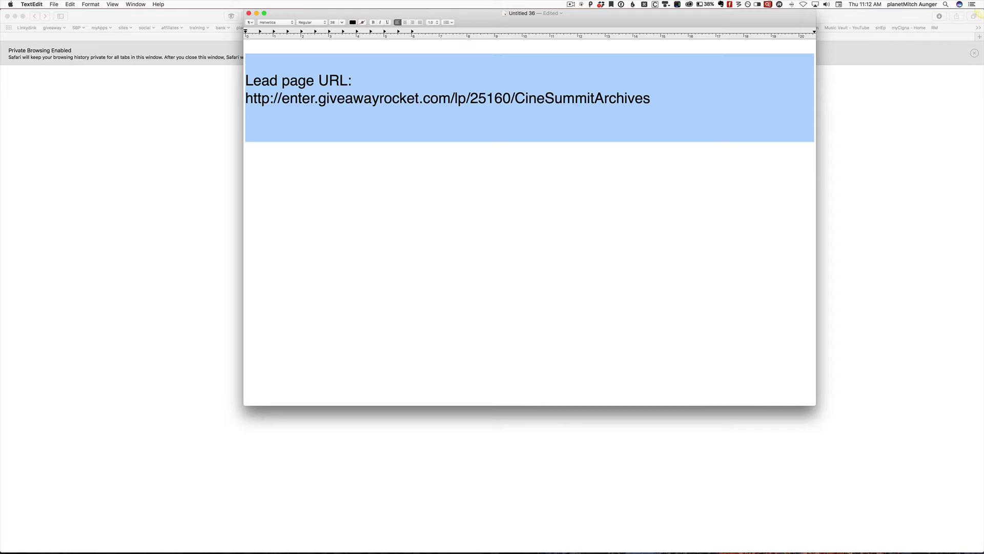
pyautogui.tripleClick(491, 132)
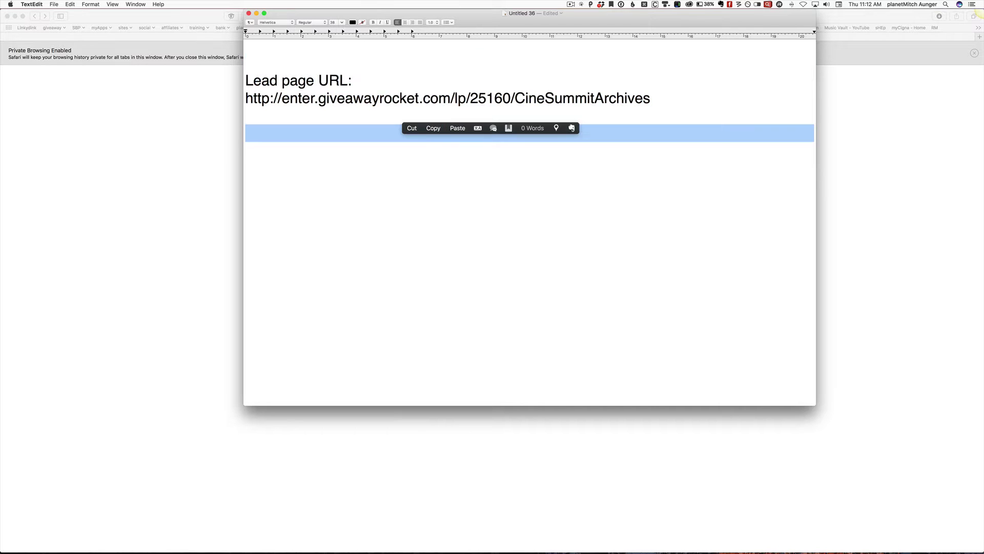
pyautogui.doubleClick(460, 97)
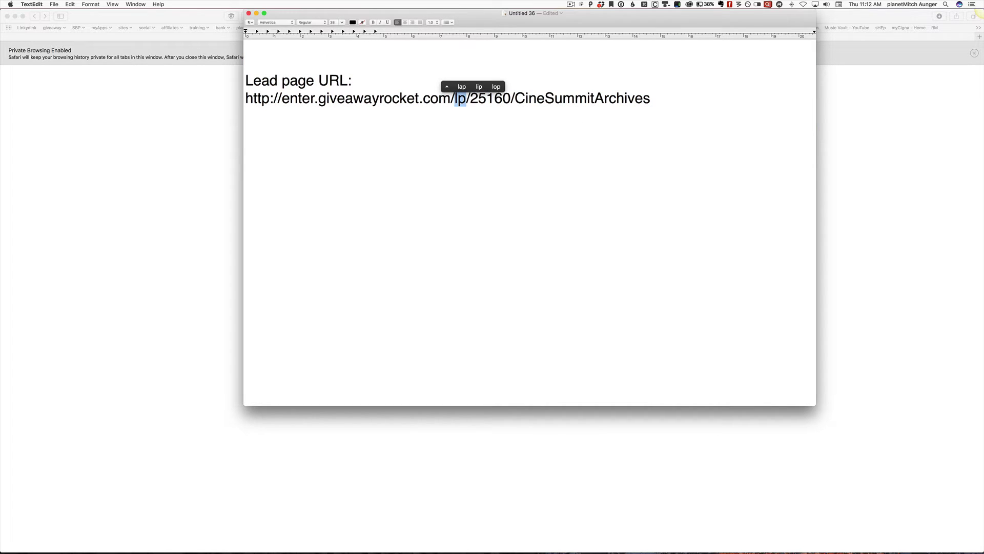
pyautogui.click(246, 116)
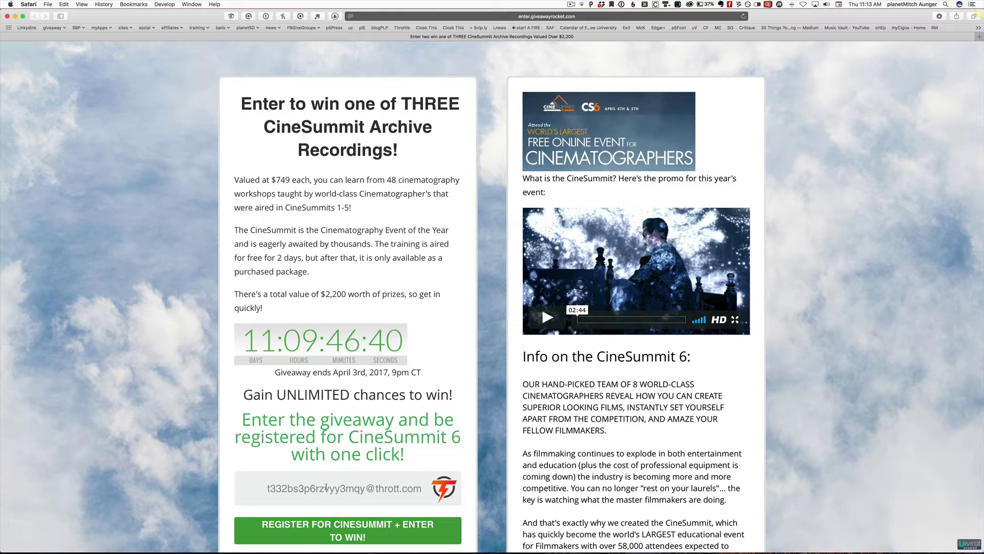
# - Delete the prefilled email address from the CineSummit giveaway's signup email field
pyautogui.doubleClick(326, 487)
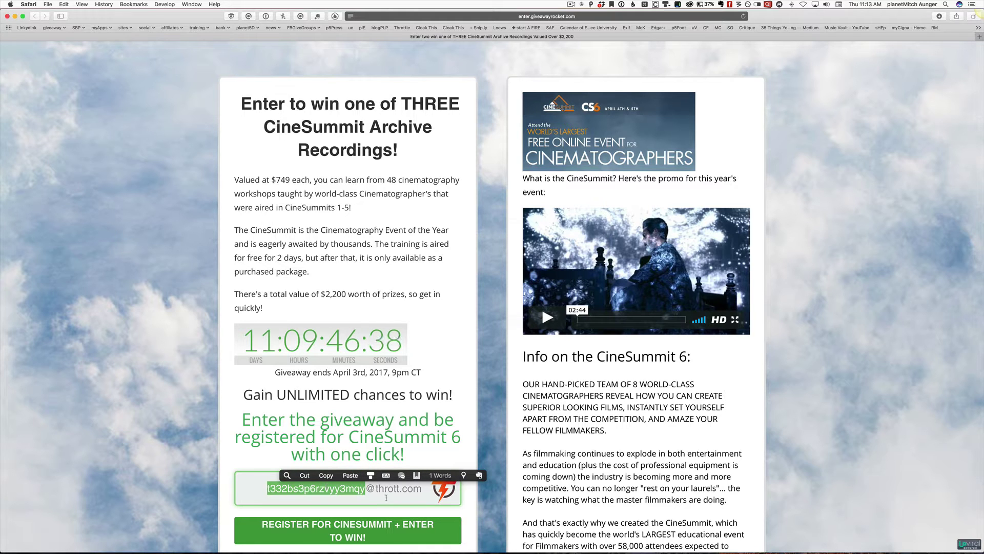
pyautogui.doubleClick(395, 490)
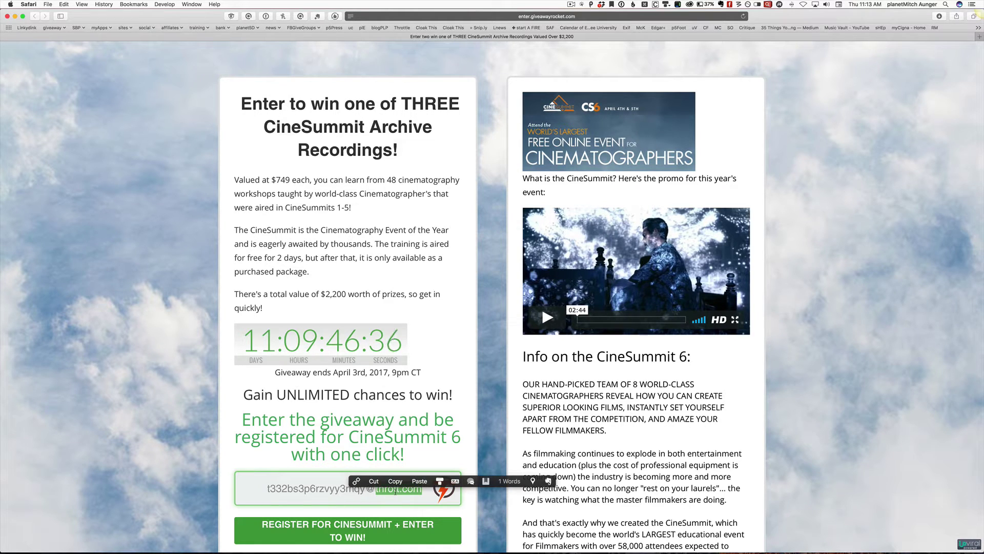
pyautogui.press('super+a')
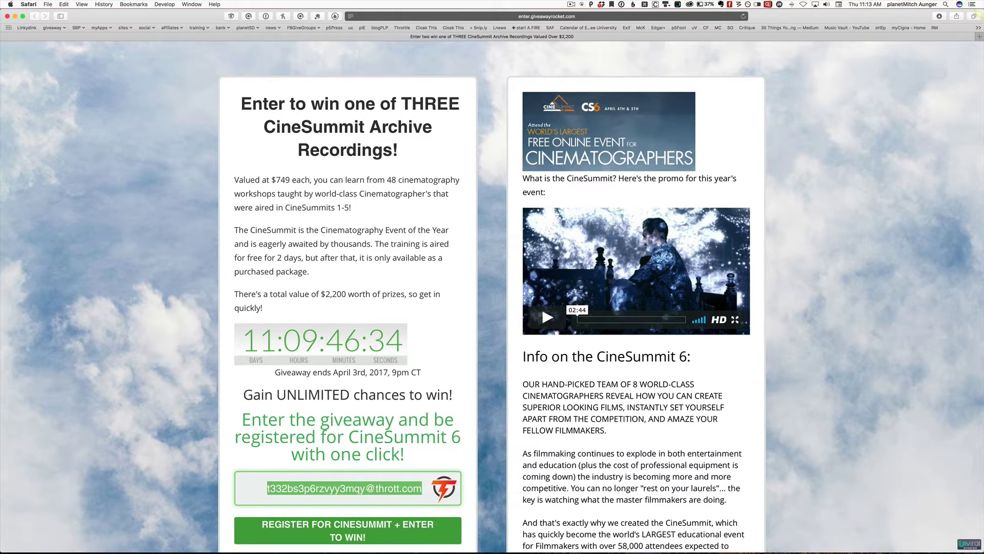
pyautogui.press('BackSpace')
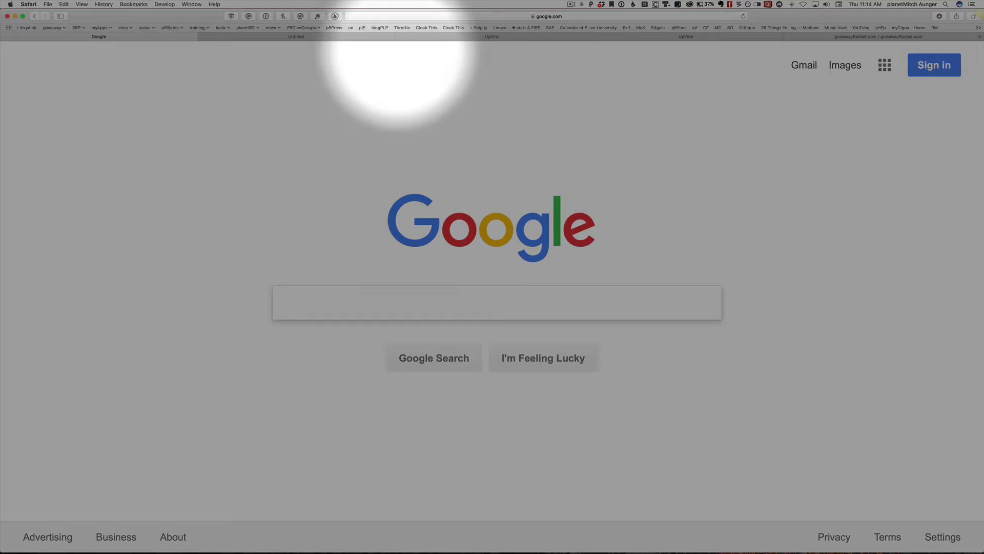
# - Replace google.com with the CineSummitArchives lead page URL and load it, reaching the bonus-entries page
pyautogui.click(398, 16)
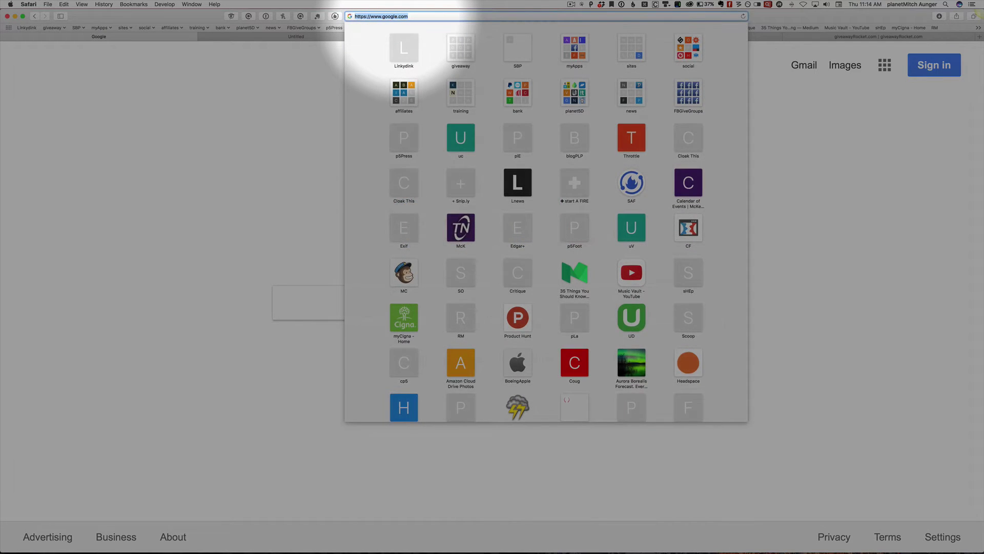
pyautogui.write('http://enter.giveawayrocket.com/lp/25160/CineSummitArchives')
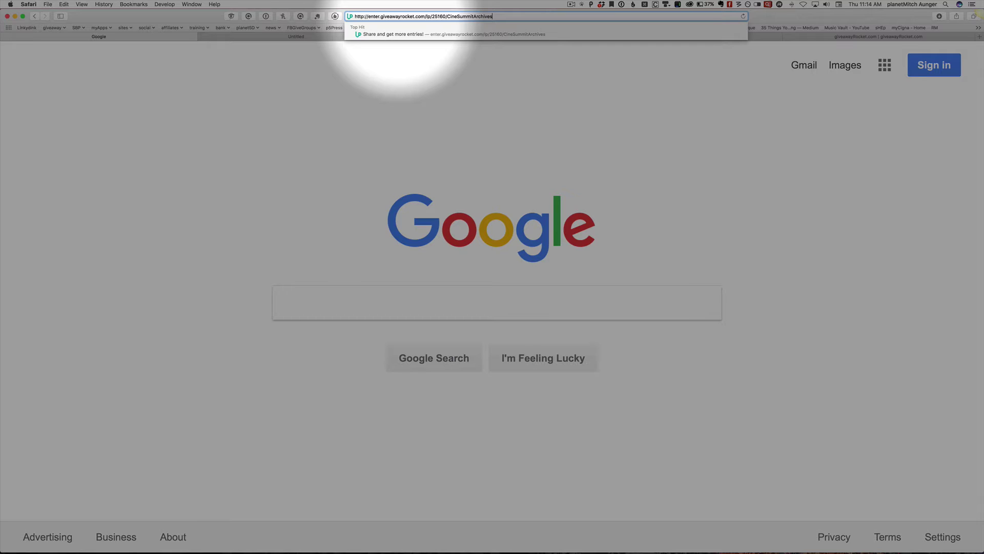
pyautogui.press('Return')
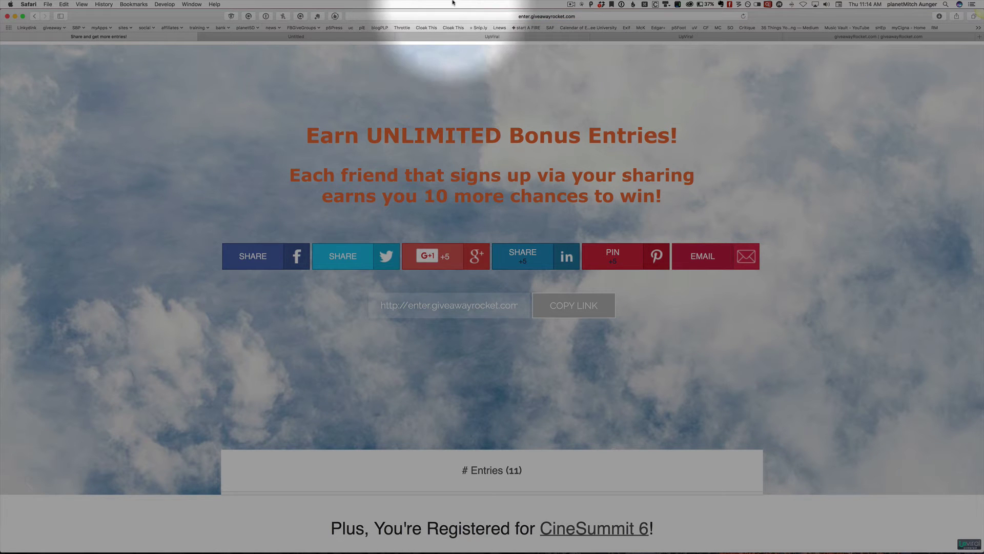
# - Verify the bonus-entries page's thanks URL, then open a fresh empty private browsing window
pyautogui.click(442, 16)
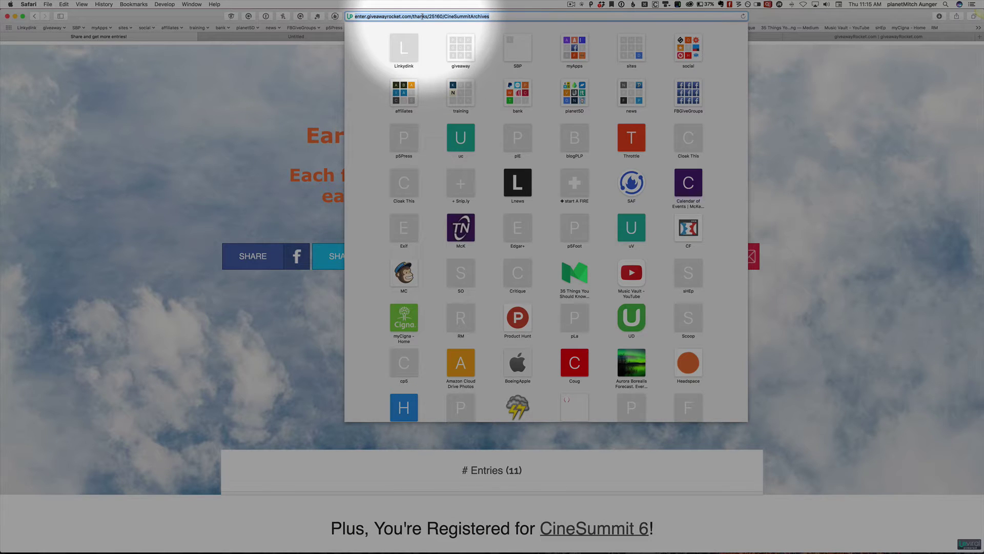
pyautogui.click(329, 118)
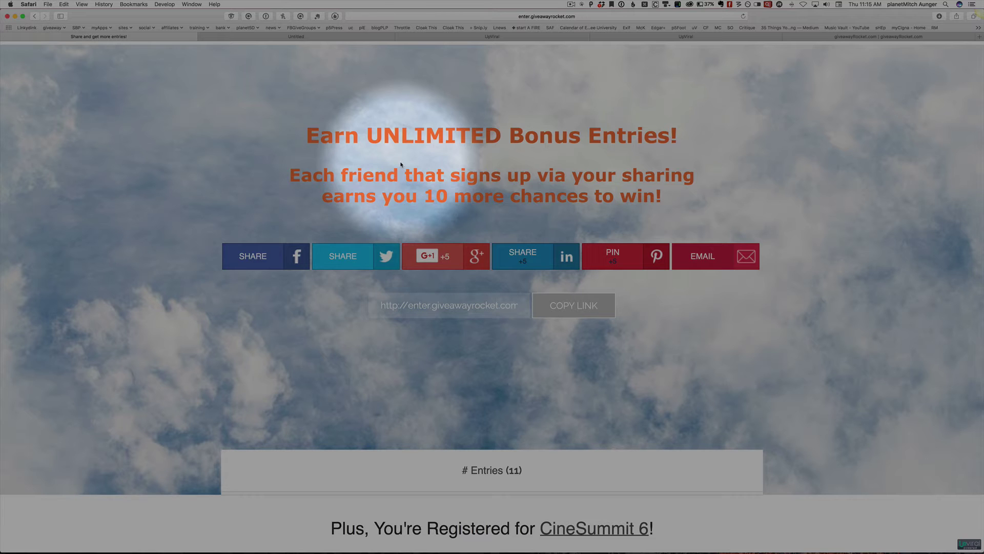
pyautogui.click(471, 16)
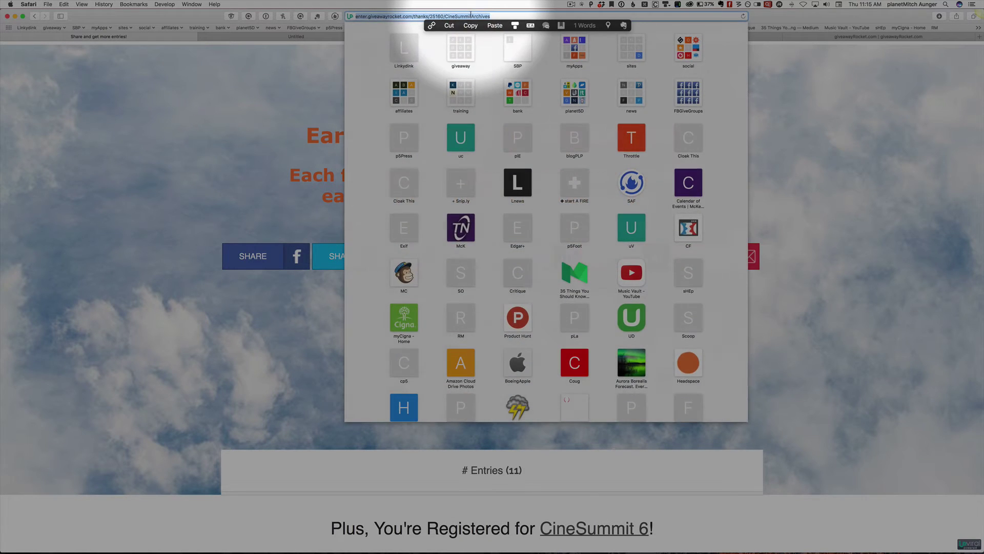
pyautogui.write('http://enter.giveawayrocket.com/lp/25160/CineSummitArchives')
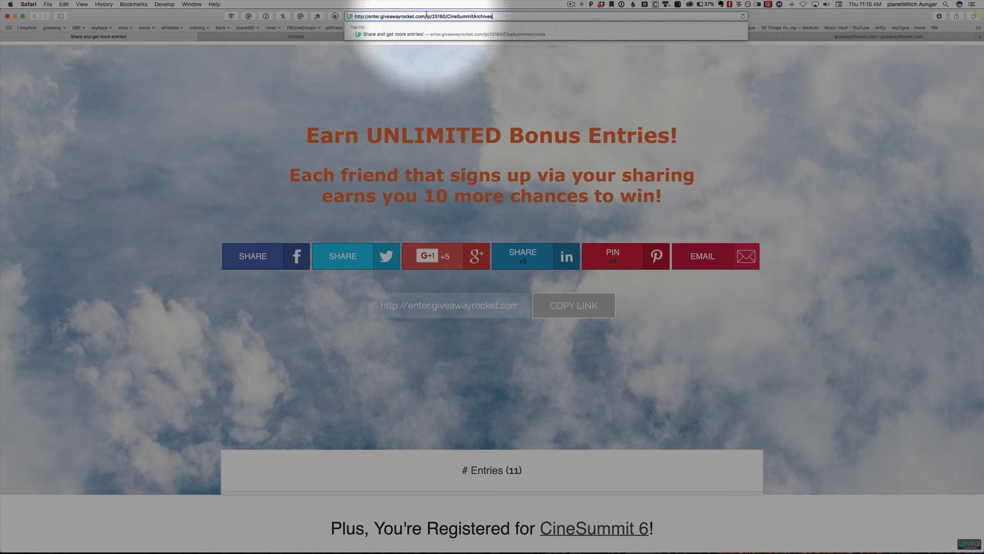
pyautogui.press('Escape')
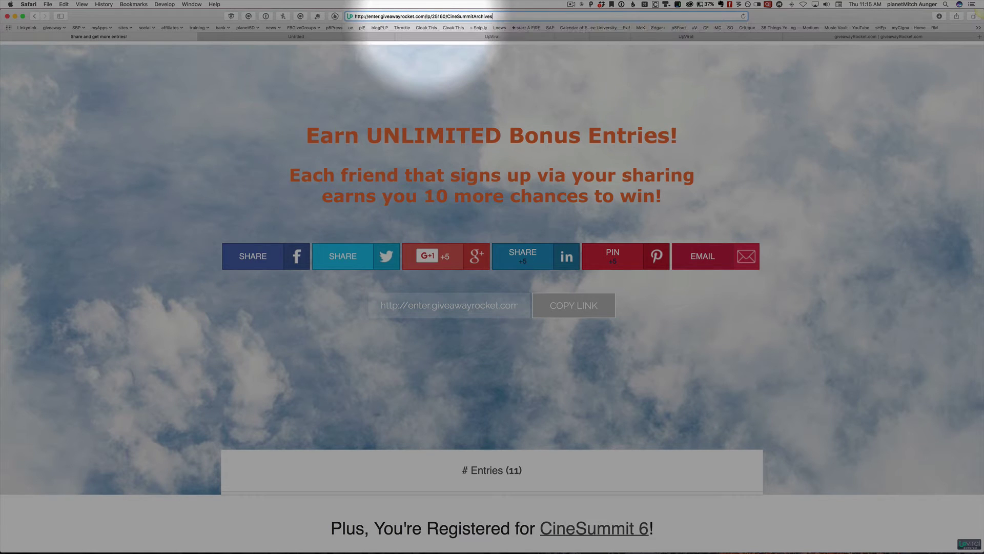
pyautogui.press('super+shift+n')
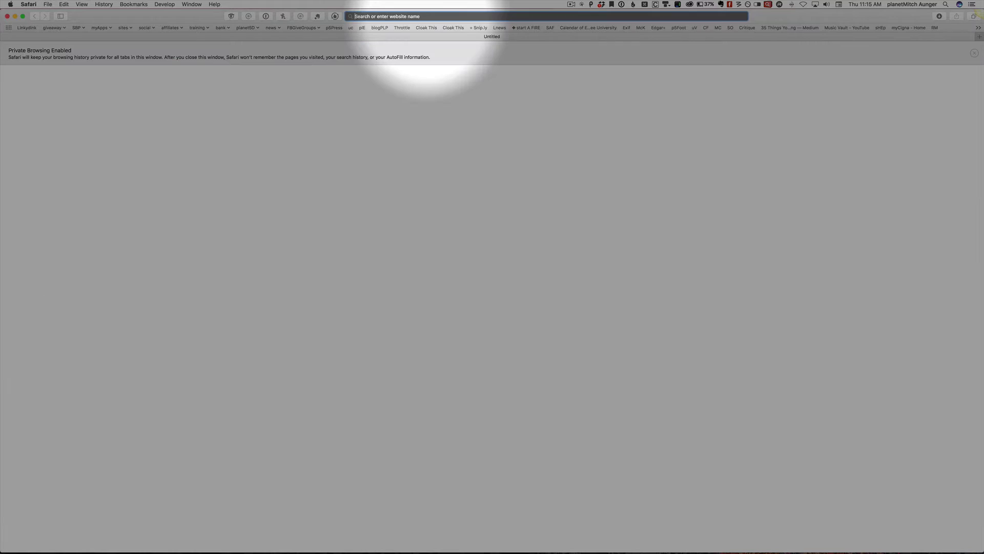
# - Enter the CineSummitArchives lead page URL in the new private window and load it
pyautogui.write('http://enter.giveawayrocket.com/lp/25160/CineSummitArchives')
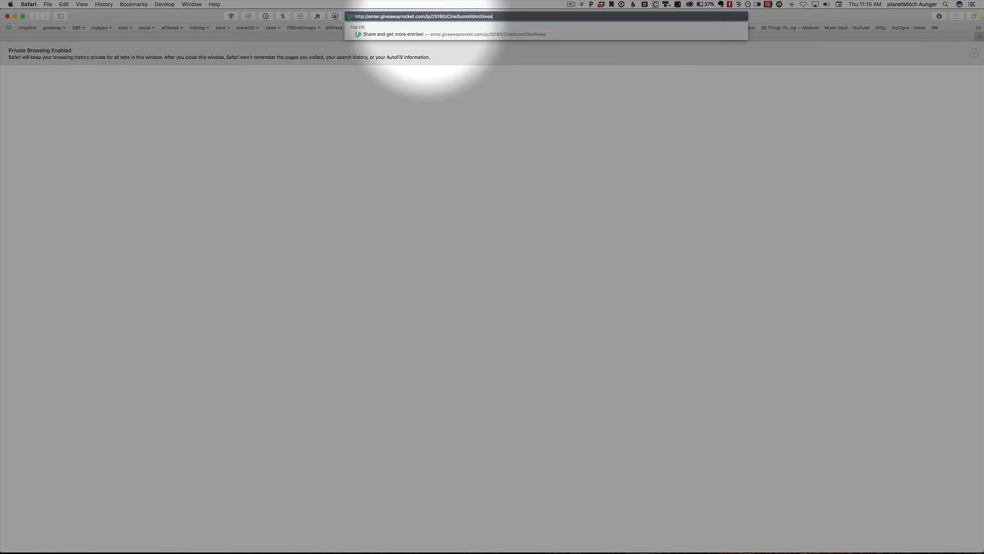
pyautogui.press('Return')
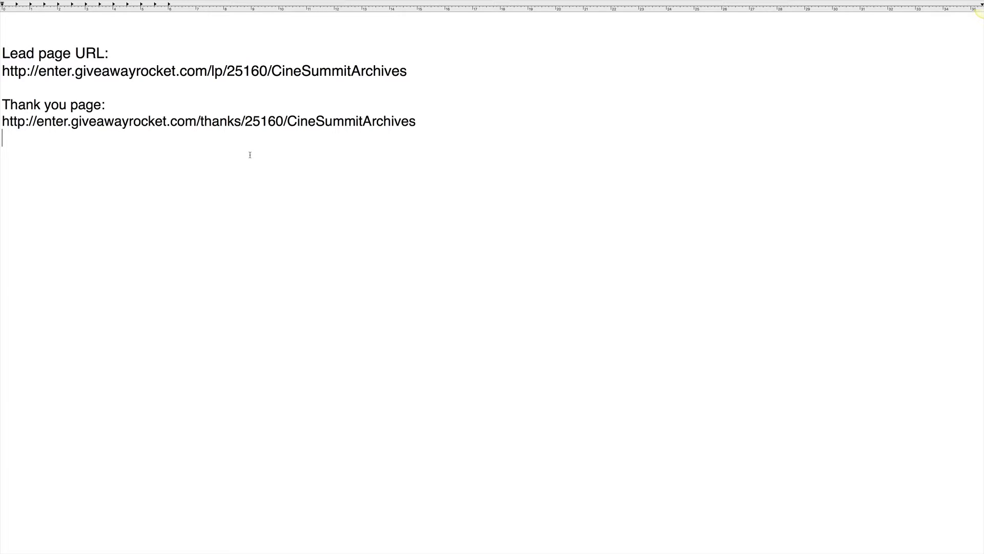
# - Compare the lp and thanks URLs in the notes and select the full Thank you page URL
pyautogui.doubleClick(231, 121)
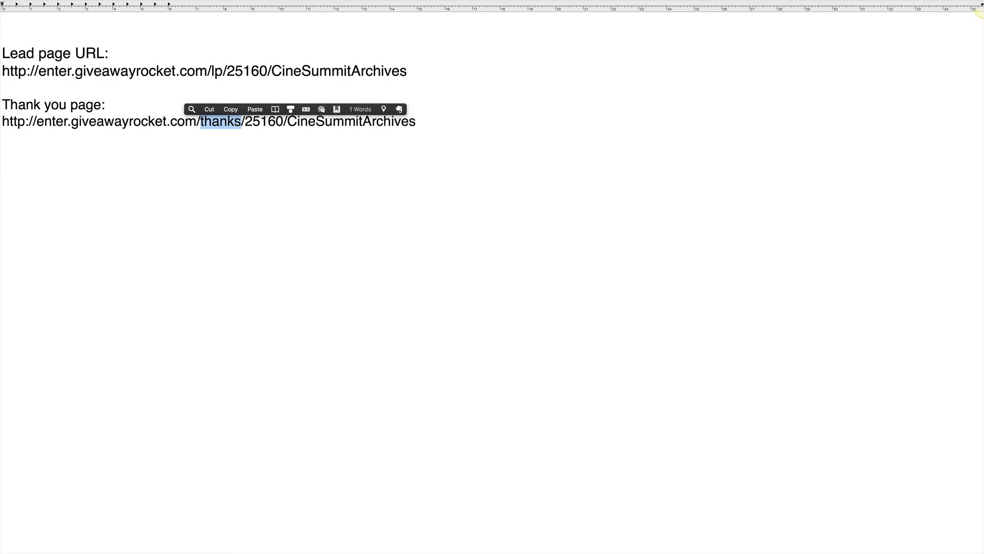
pyautogui.doubleClick(216, 71)
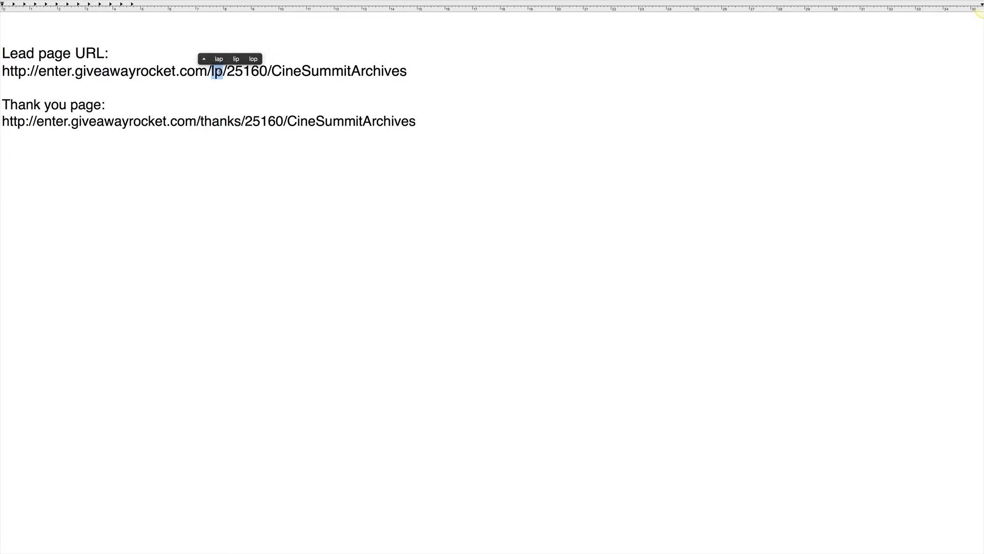
pyautogui.doubleClick(233, 121)
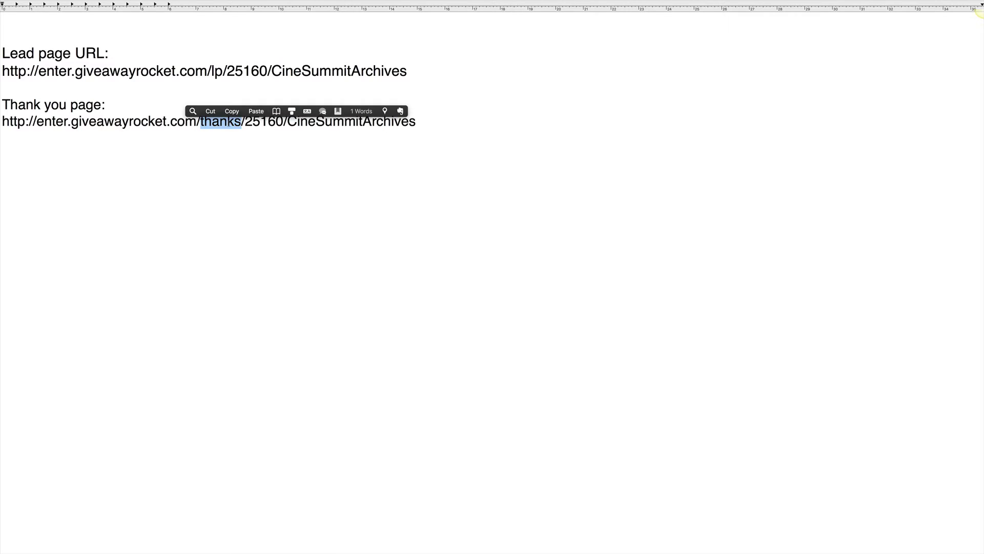
pyautogui.tripleClick(233, 121)
pyautogui.press('super+c')
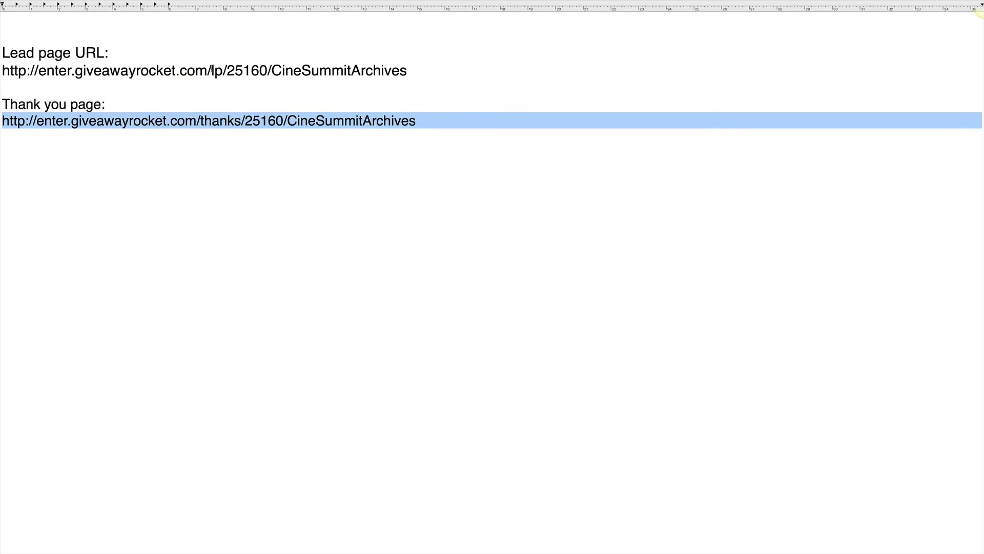
pyautogui.click(250, 146)
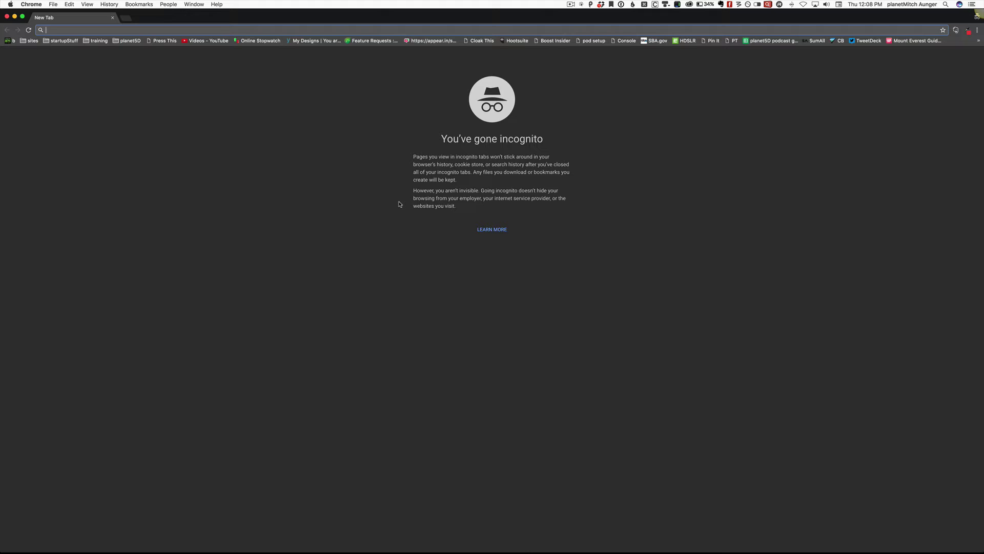
# - Load the copied URL in Chrome incognito to view the CineSummit Archives lead page, then return to Safari
pyautogui.press('super+v')
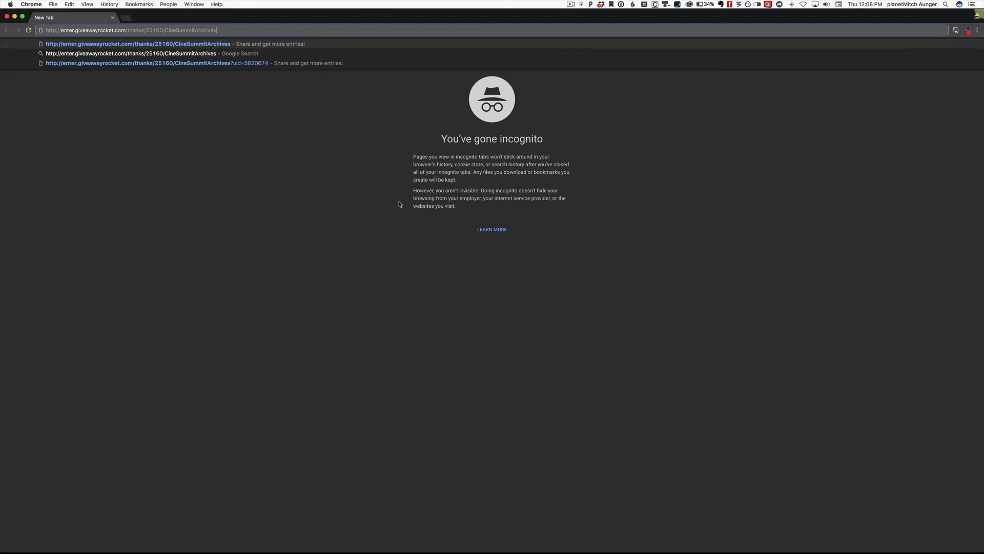
pyautogui.press('Return')
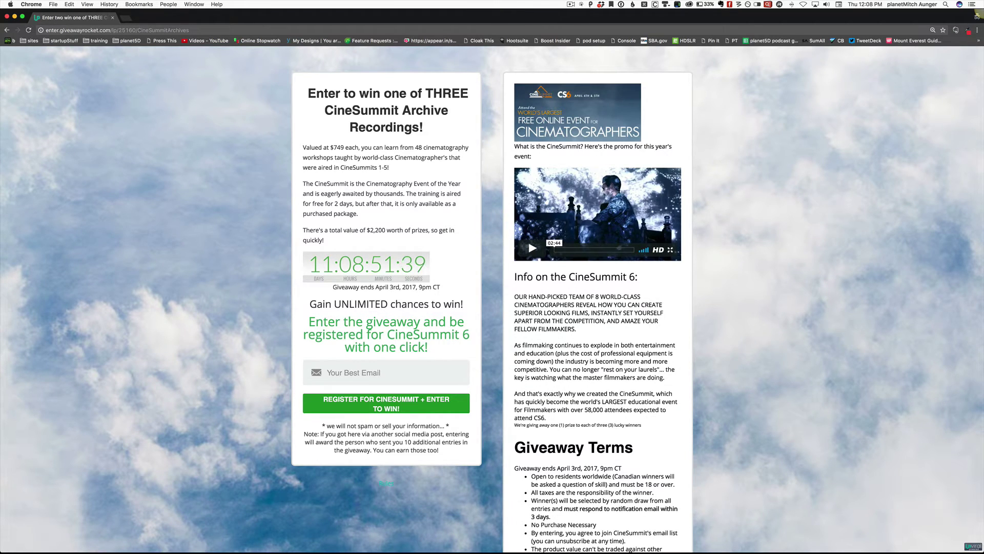
pyautogui.press('super+Tab')
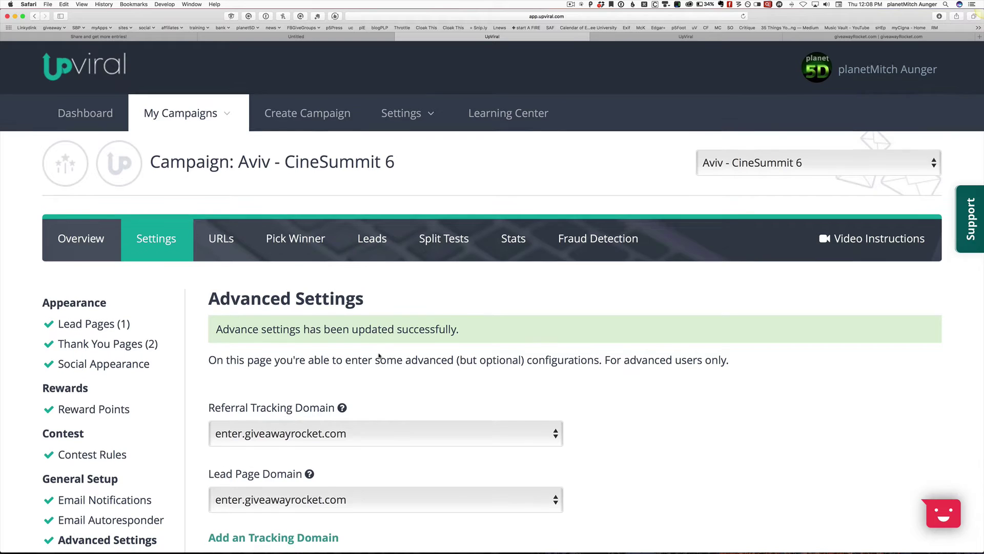
# - Set Auto-redirect non-subscribers to No in the CineSummit 6 campaign's Advanced Settings and save
pyautogui.scroll(-10, 379, 356)
pyautogui.scroll(-10, 379, 355)
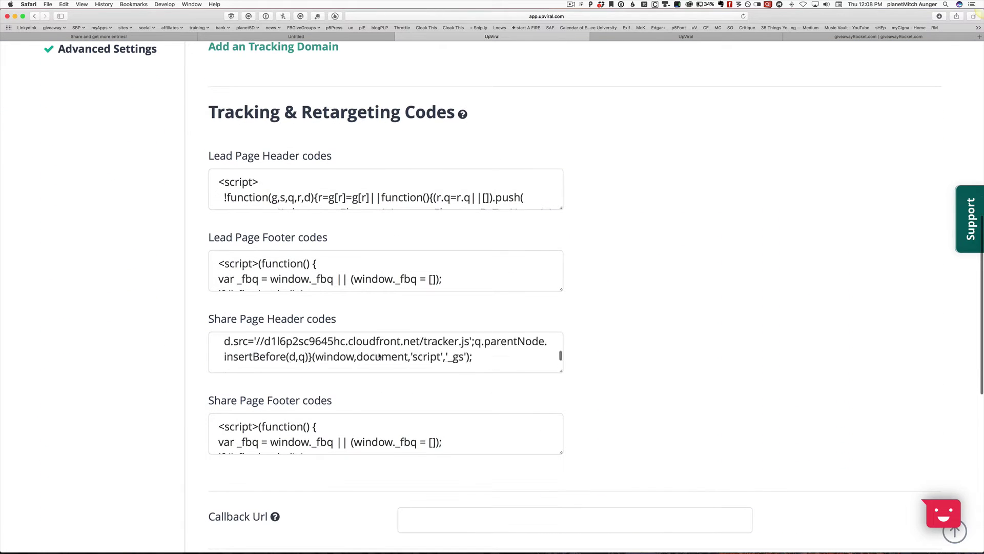
pyautogui.scroll(-5, 308, 379)
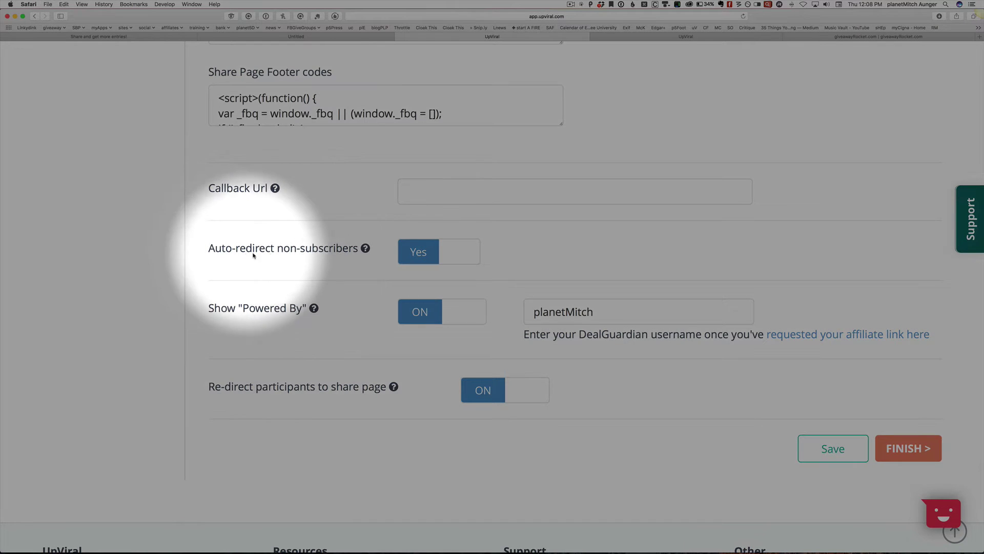
pyautogui.moveTo(365, 251)
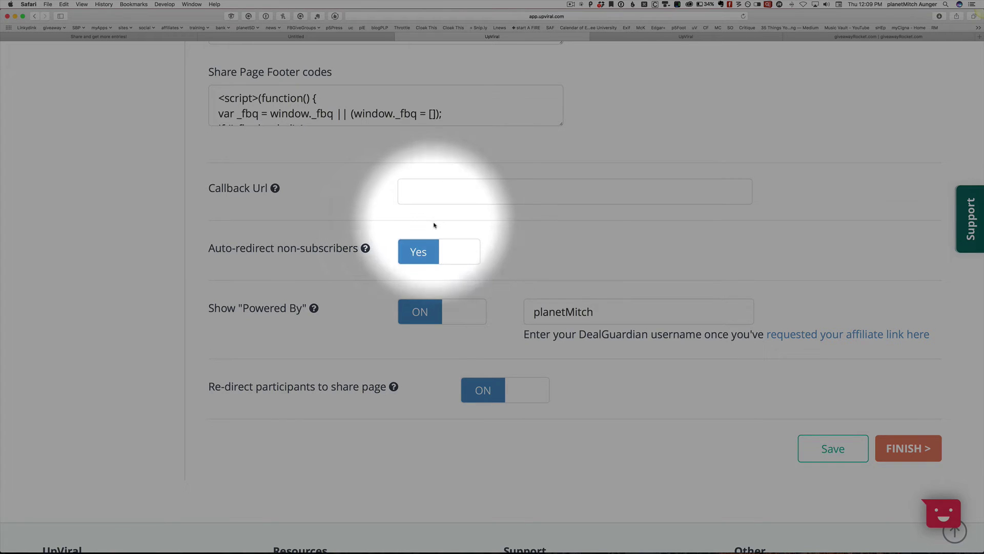
pyautogui.click(454, 249)
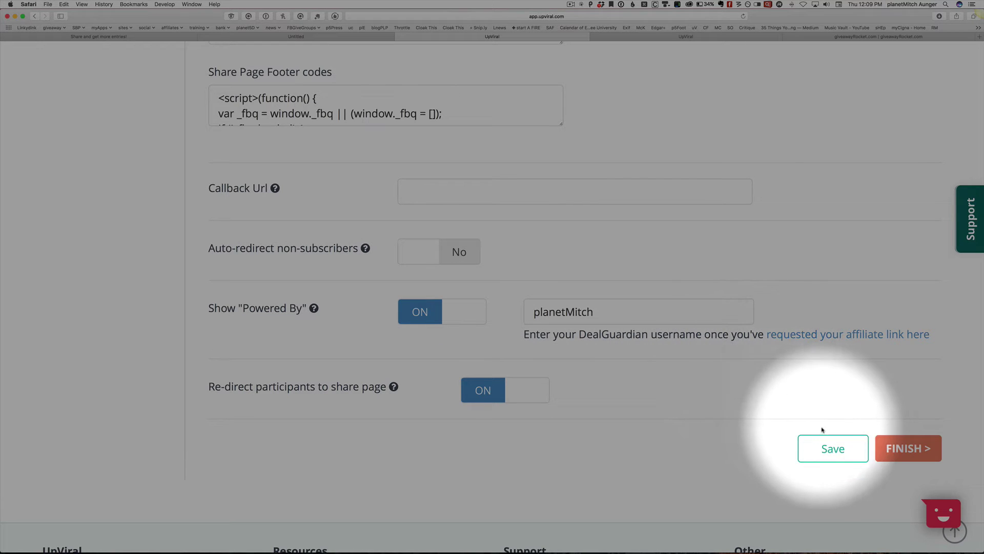
pyautogui.click(826, 445)
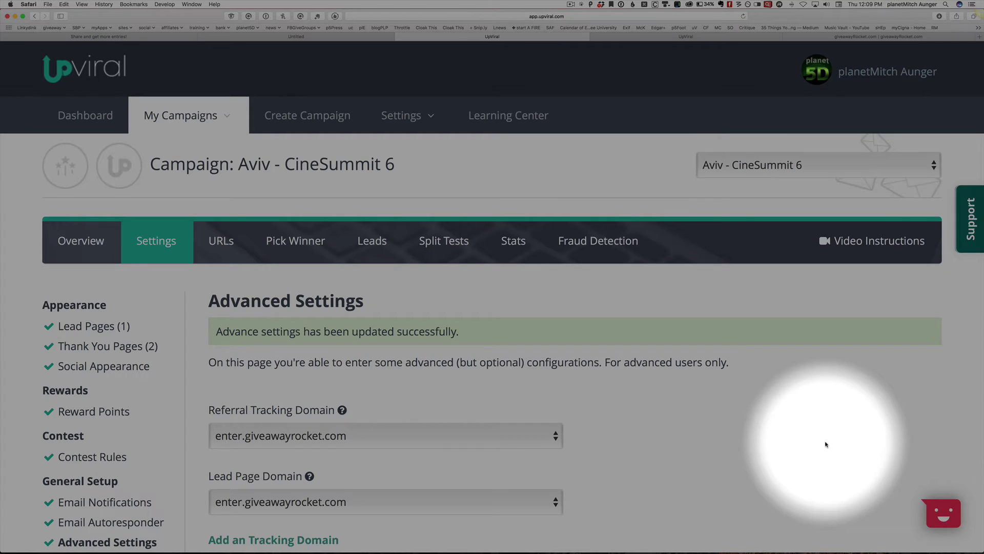
# - Load the share page URL in a new private window, showing 0 entries for CineSummit 6
pyautogui.press('super+shift+n')
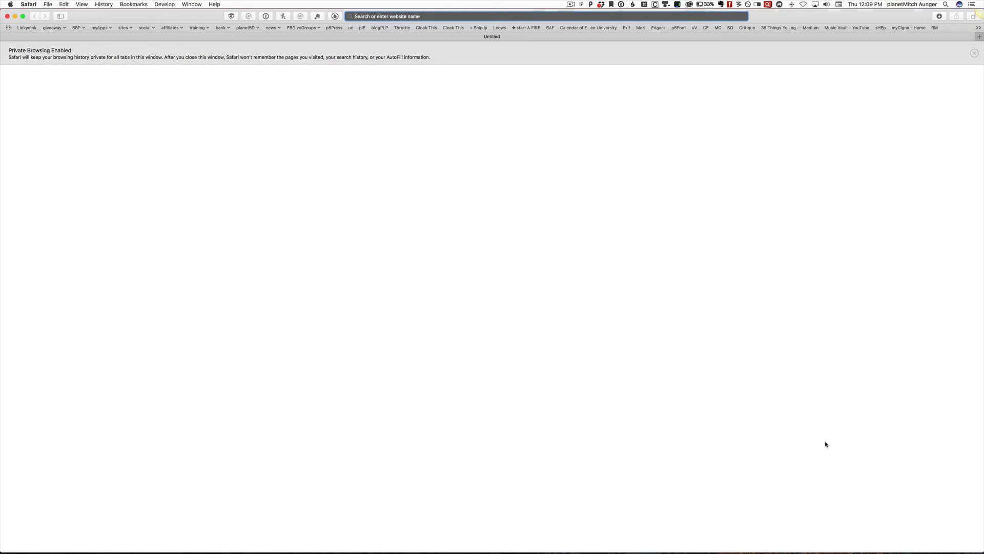
pyautogui.press('super+v')
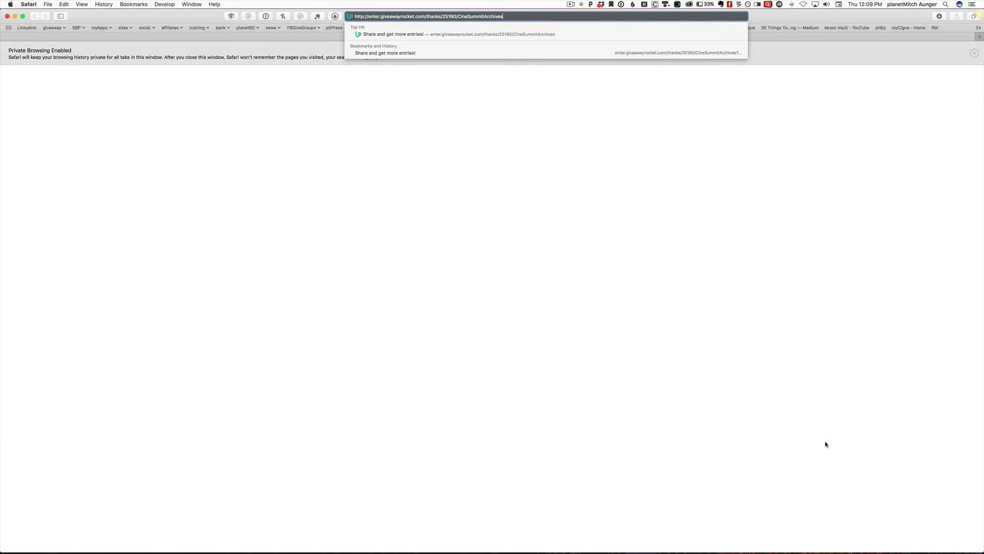
pyautogui.press('Return')
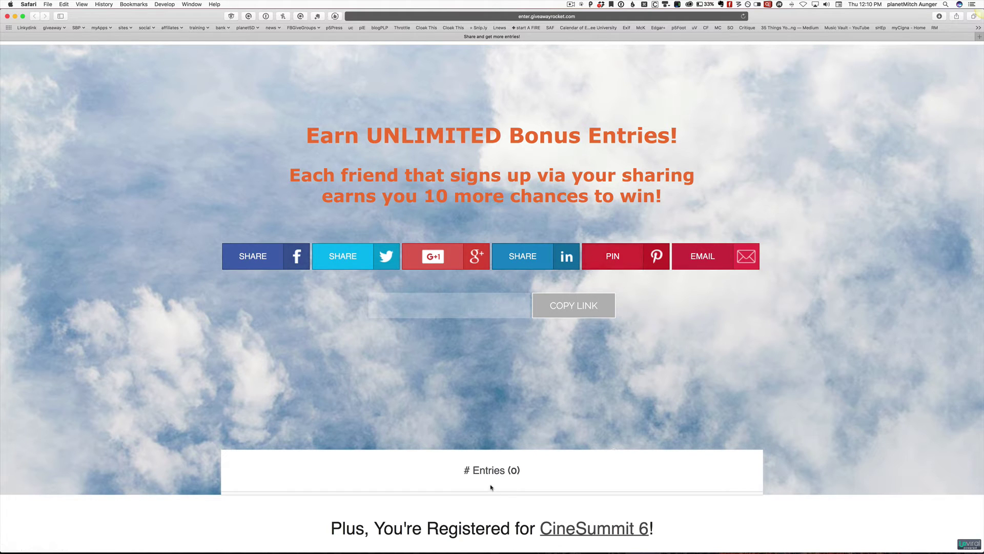
# - Scroll back through the Aviv - CineSummit 6 campaign's Advanced Settings page in UpViral
pyautogui.scroll(-1, 493, 487)
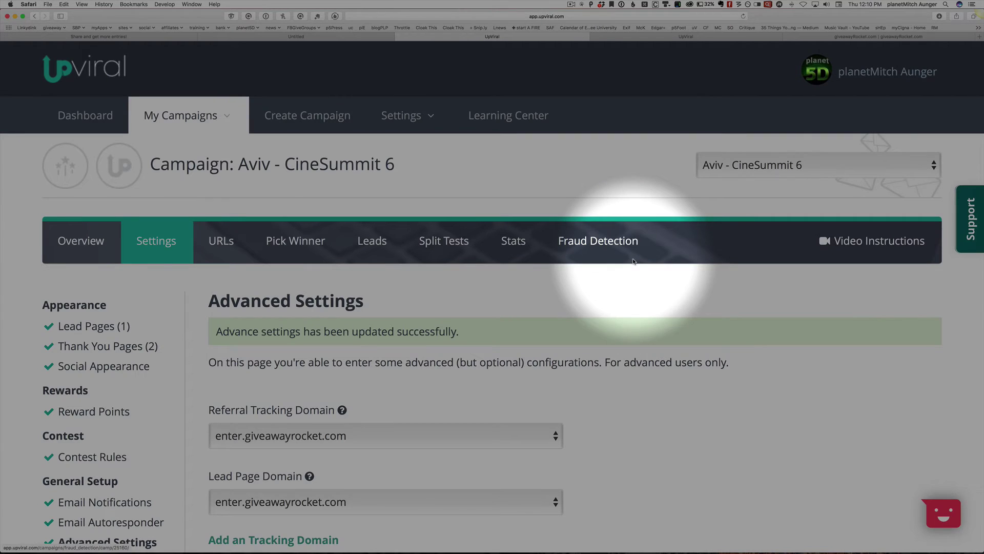
# - Switch Auto-redirect non-subscribers back to Yes and save the Advanced Settings
pyautogui.scroll(-15, 634, 261)
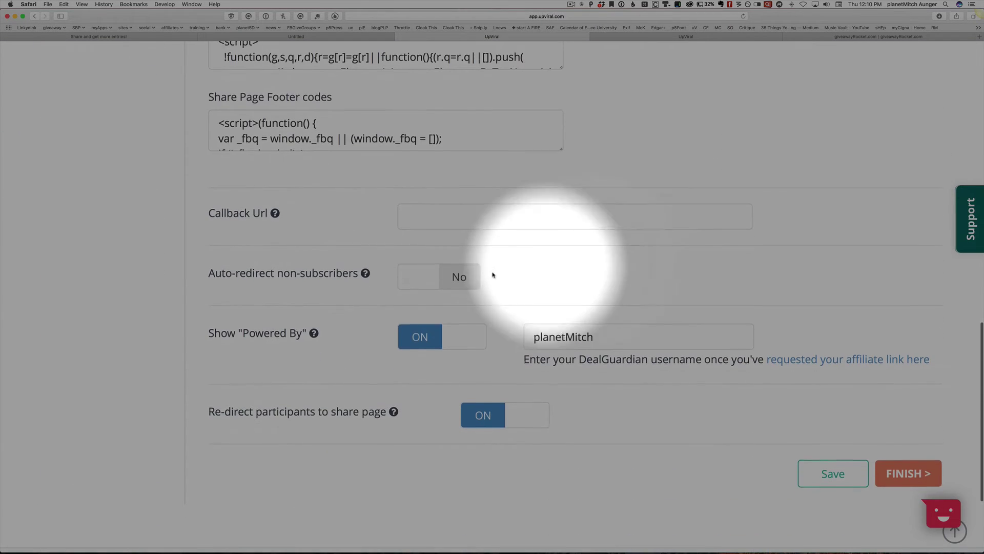
pyautogui.click(413, 276)
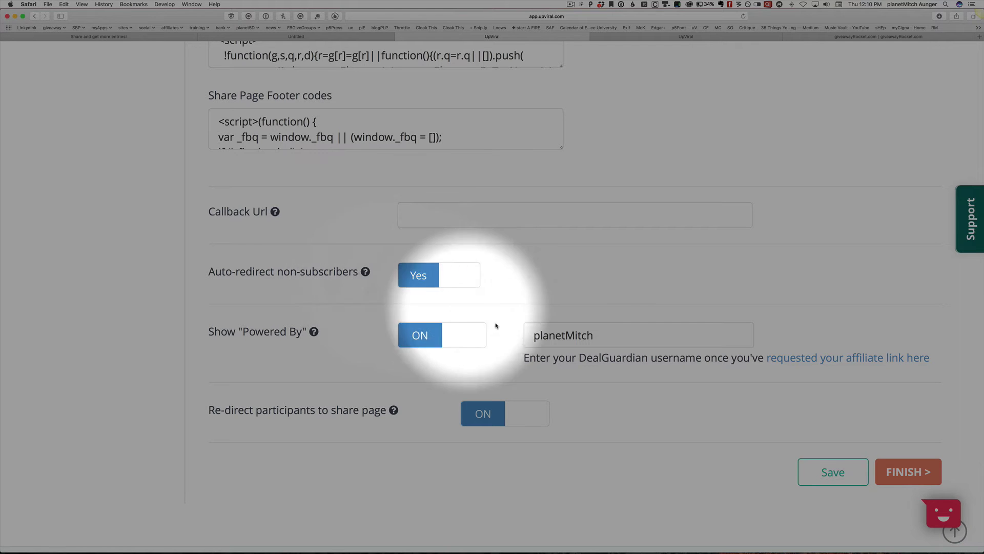
pyautogui.click(814, 469)
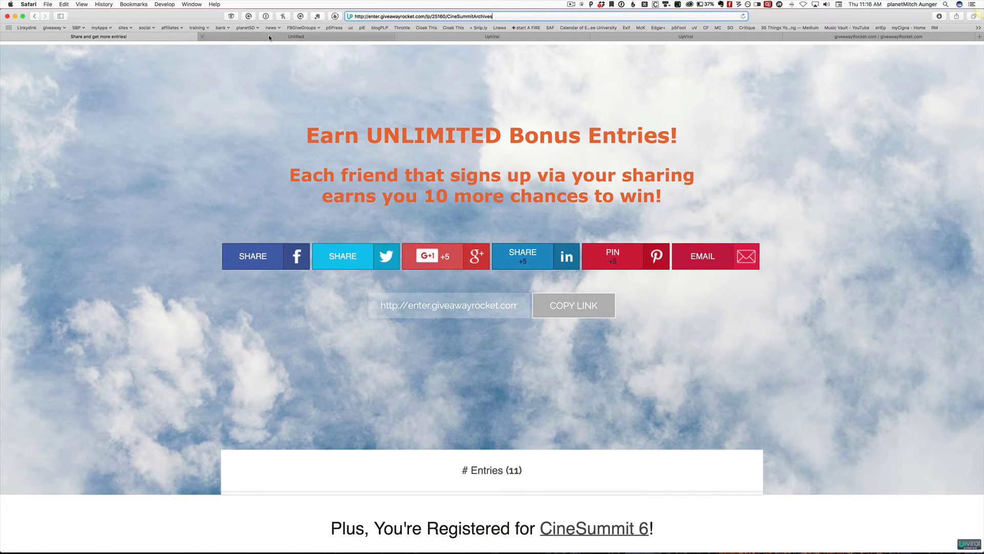
# - Open the registration email 'Congratulations on entering the CineSummit AND the Archive Giveaway!' for editing
pyautogui.click(455, 37)
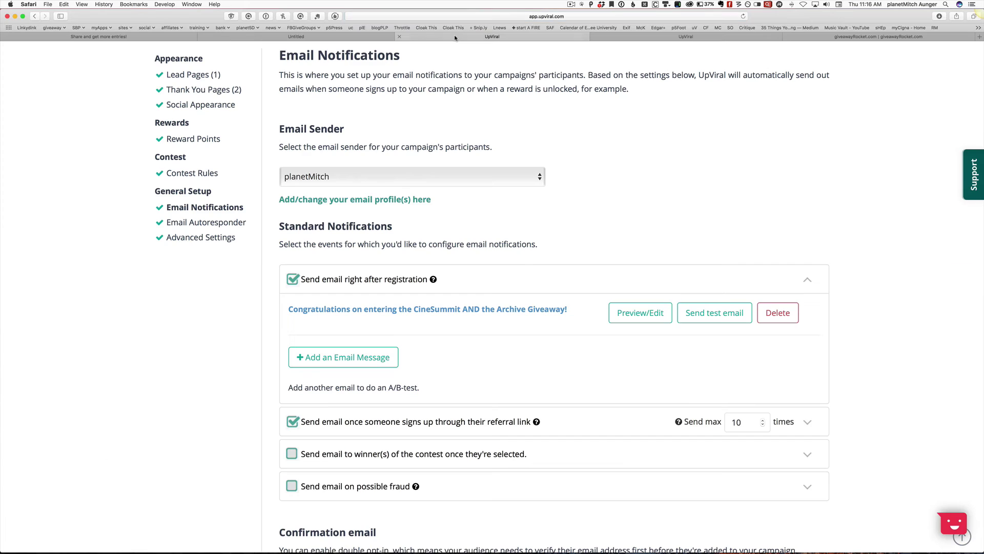
pyautogui.click(337, 311)
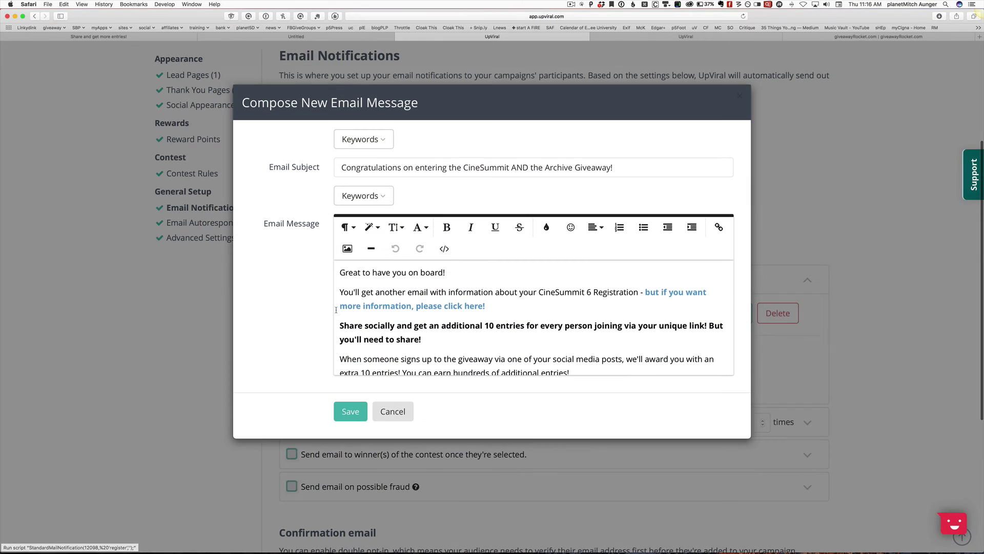
# - Browse the message Keywords list down to Referral URL and Share Page, closing it without inserting one
pyautogui.click(363, 196)
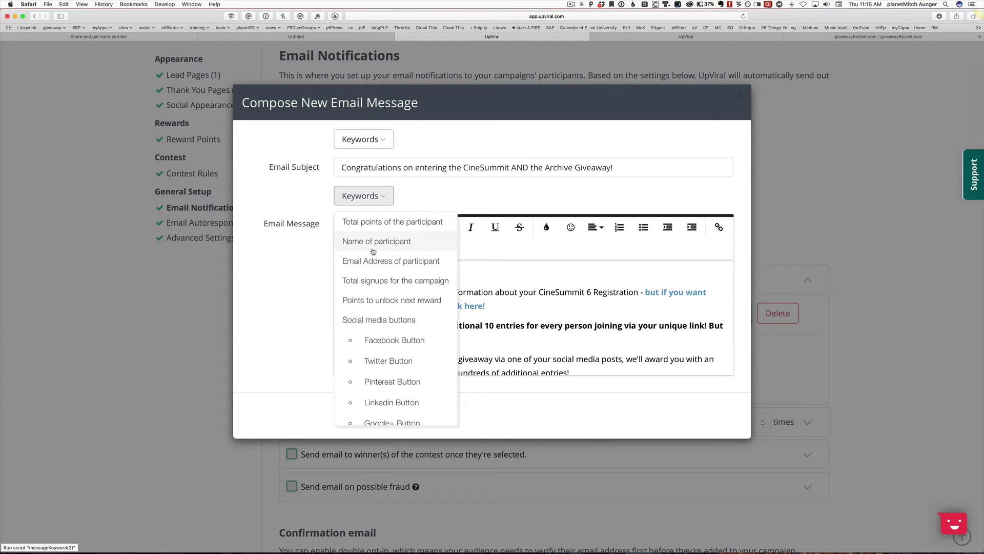
pyautogui.scroll(-2, 376, 309)
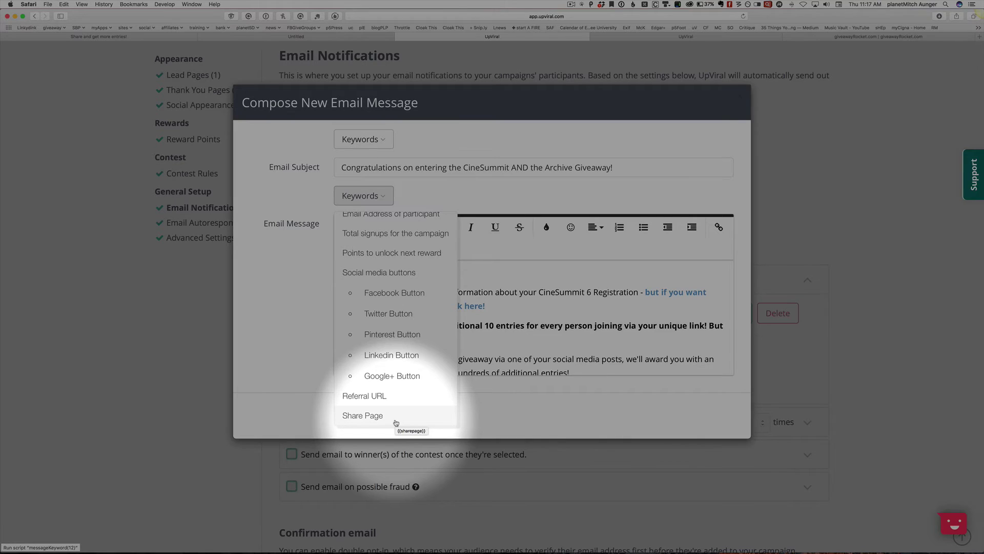
pyautogui.click(477, 348)
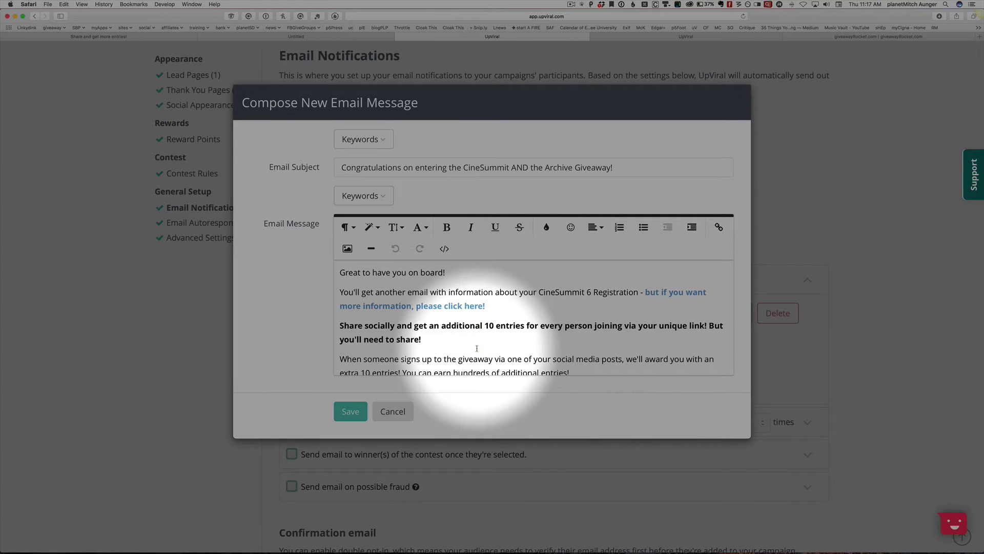
# - Check the share link in Mail's congratulations email, then select the SHARE PAGE URL in the TextEdit notes
pyautogui.press('super+Tab')
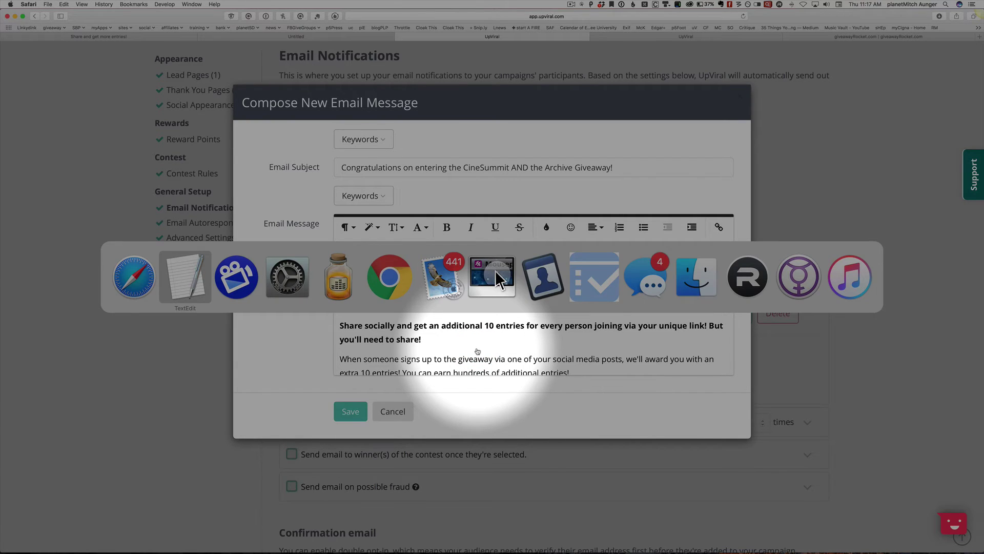
pyautogui.press('super+Tab')
pyautogui.press('super+Tab')
pyautogui.press('super+Tab')
pyautogui.press('super+Tab')
pyautogui.press('super+Tab')
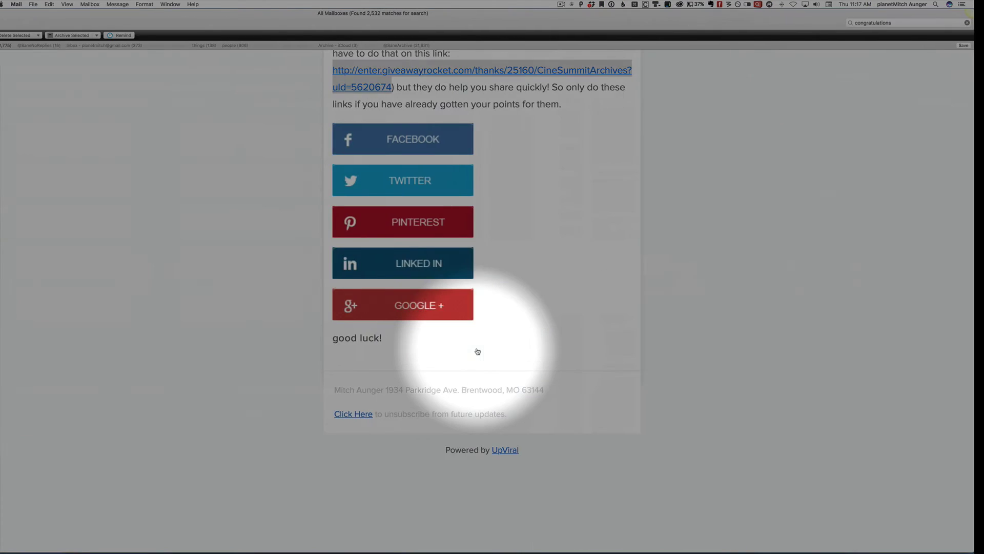
pyautogui.click(495, 104)
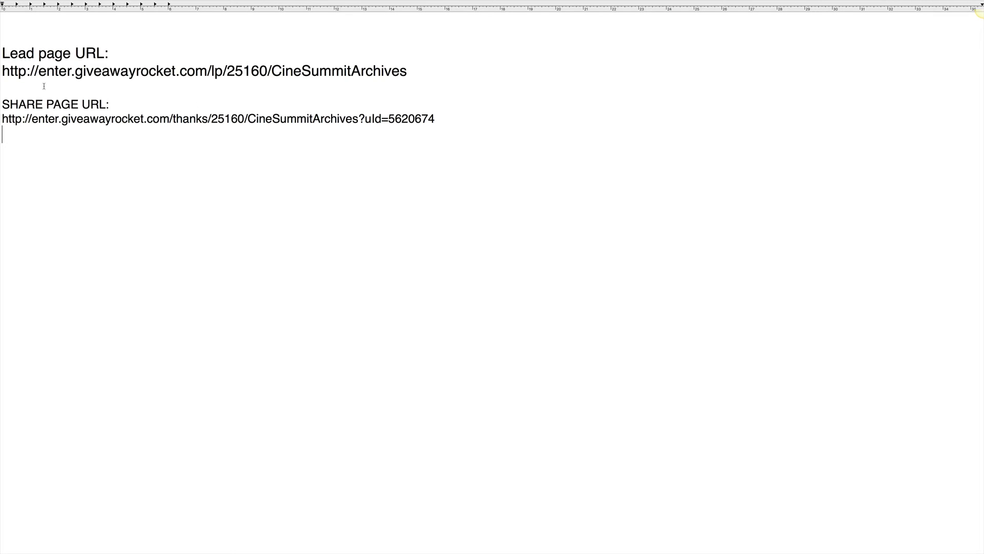
pyautogui.moveTo(44, 86); pyautogui.dragTo(60, 146)
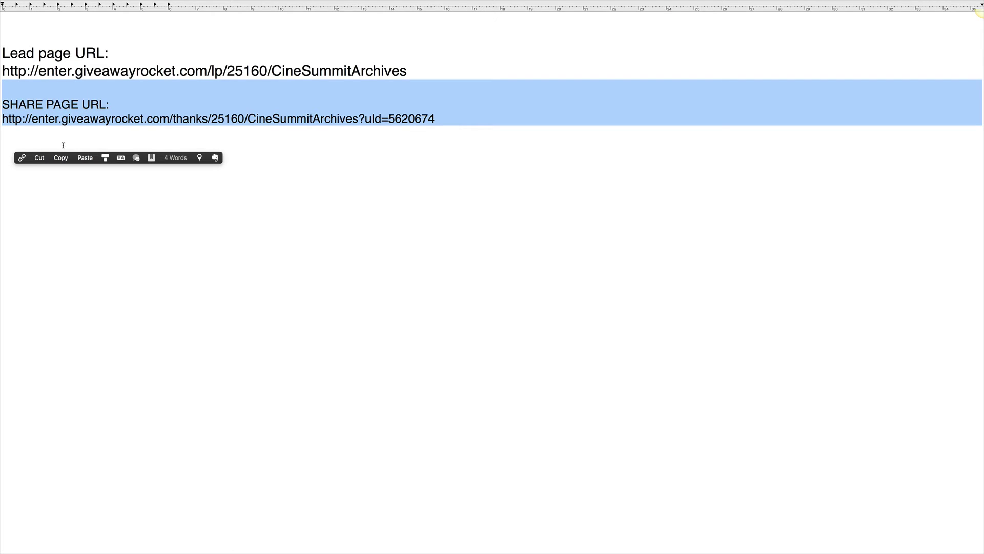
# - Point out 'thanks', '25160' and the uId part of the URLs, then copy the full share page URL
pyautogui.click(112, 131)
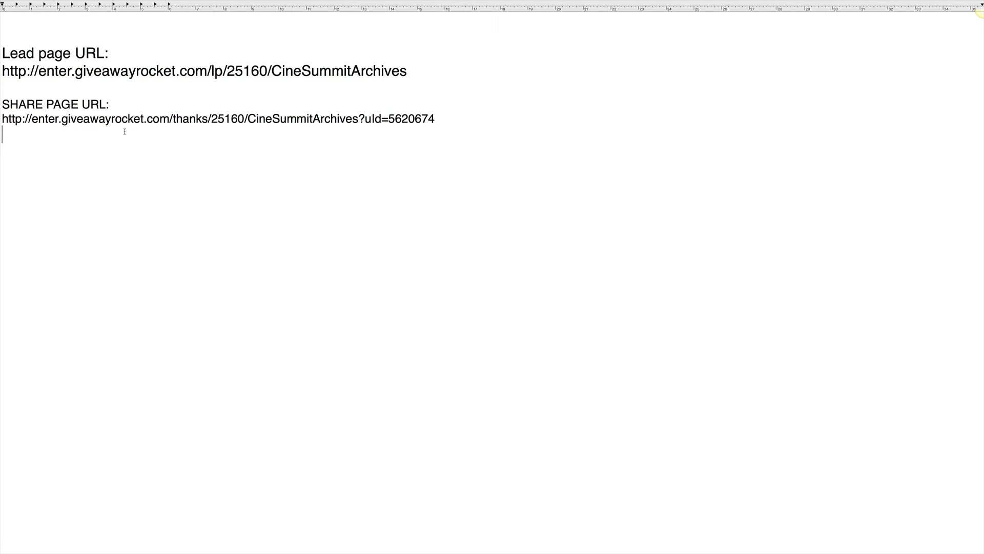
pyautogui.doubleClick(192, 120)
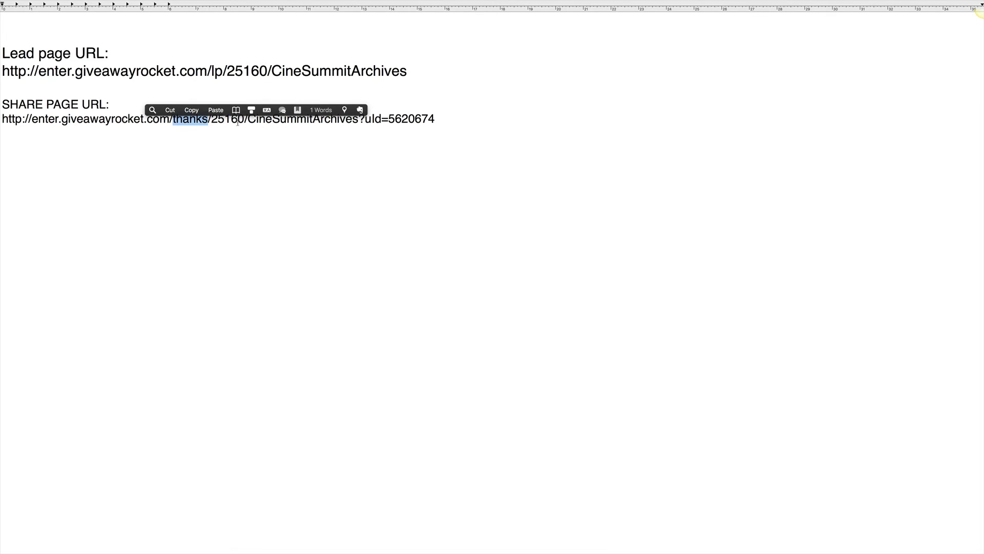
pyautogui.doubleClick(236, 73)
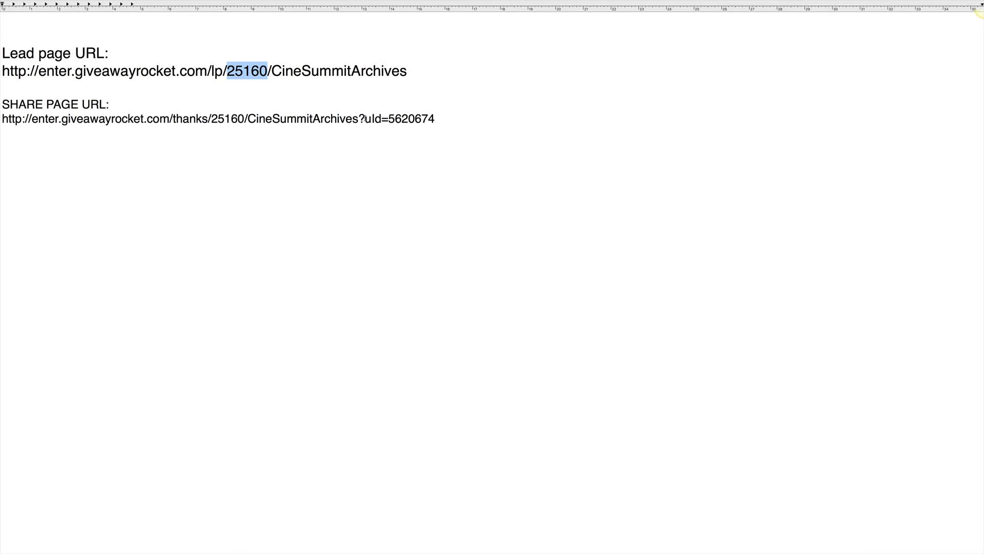
pyautogui.moveTo(365, 118); pyautogui.dragTo(439, 116)
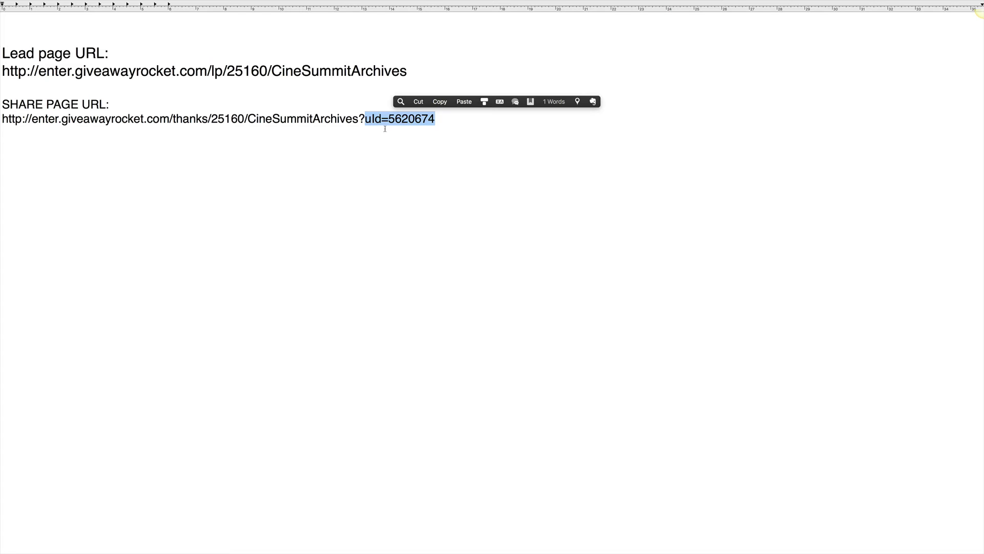
pyautogui.press('Left')
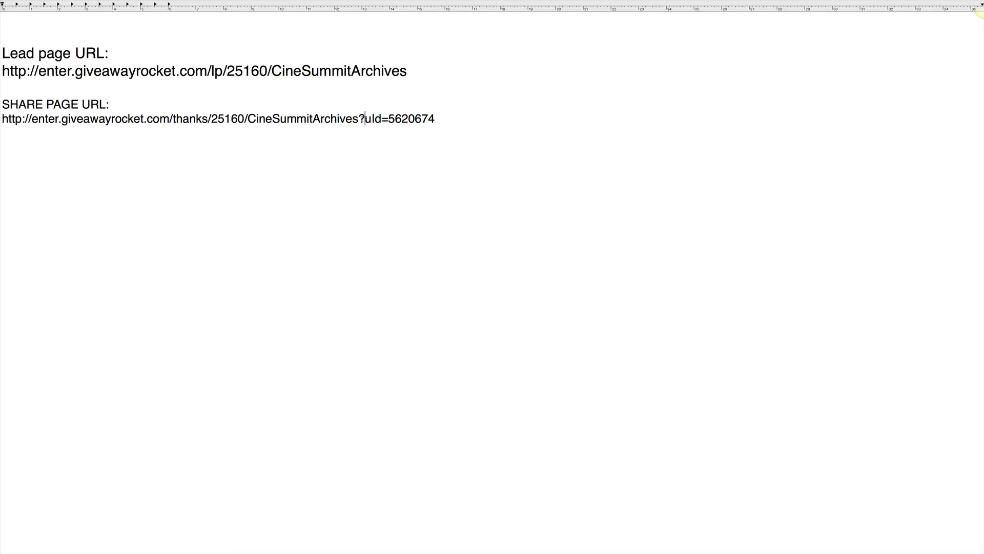
pyautogui.tripleClick(352, 118)
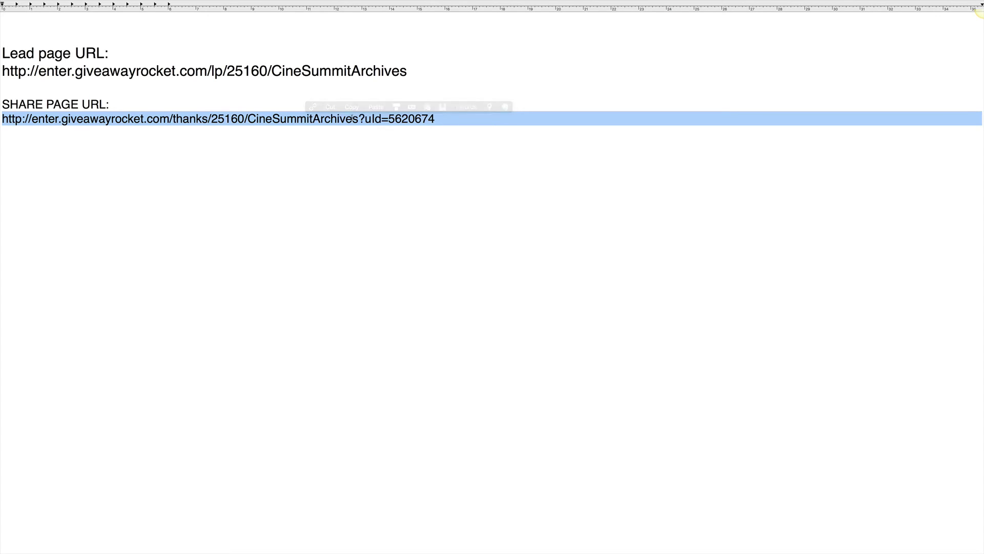
pyautogui.press('super+Tab')
pyautogui.press('super+Tab')
pyautogui.press('super+Tab')
pyautogui.press('super+Tab')
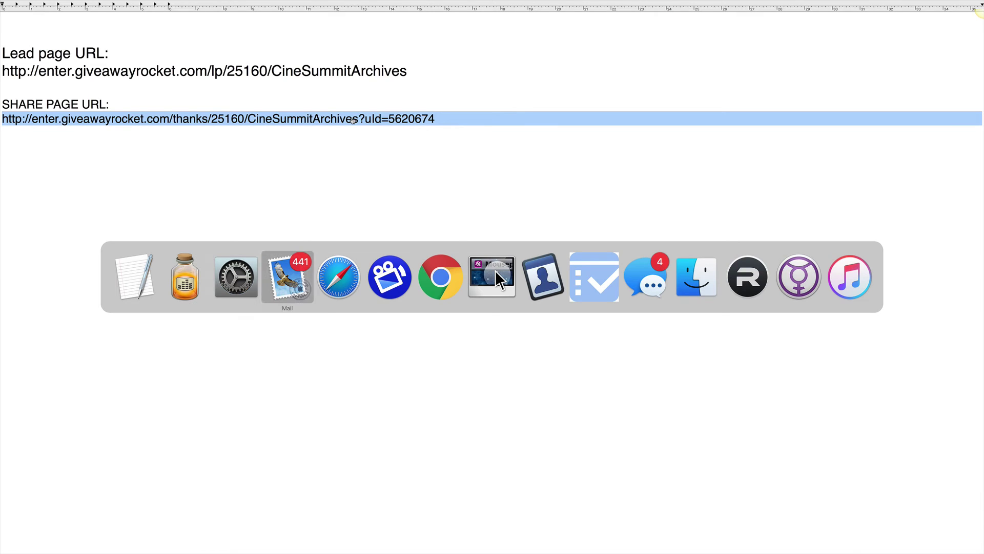
# - Load the copied share page URL in a new Safari private window and confirm it shows 11 entries
pyautogui.press('super+shift+n')
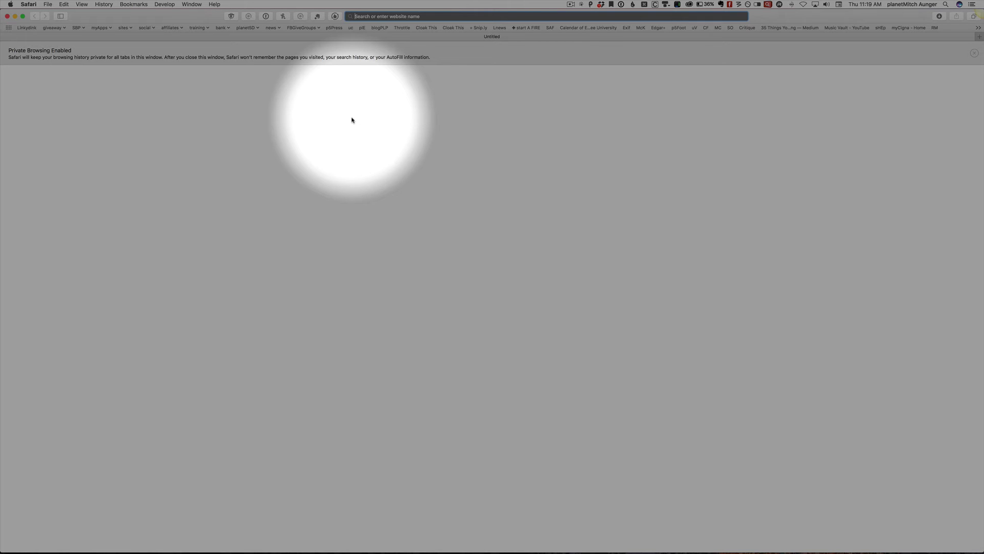
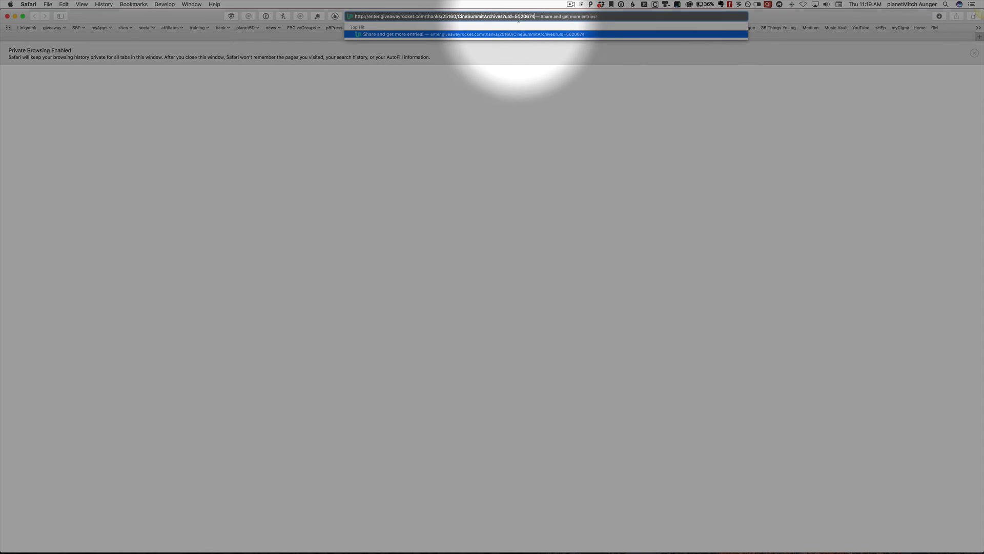
pyautogui.press('Return')
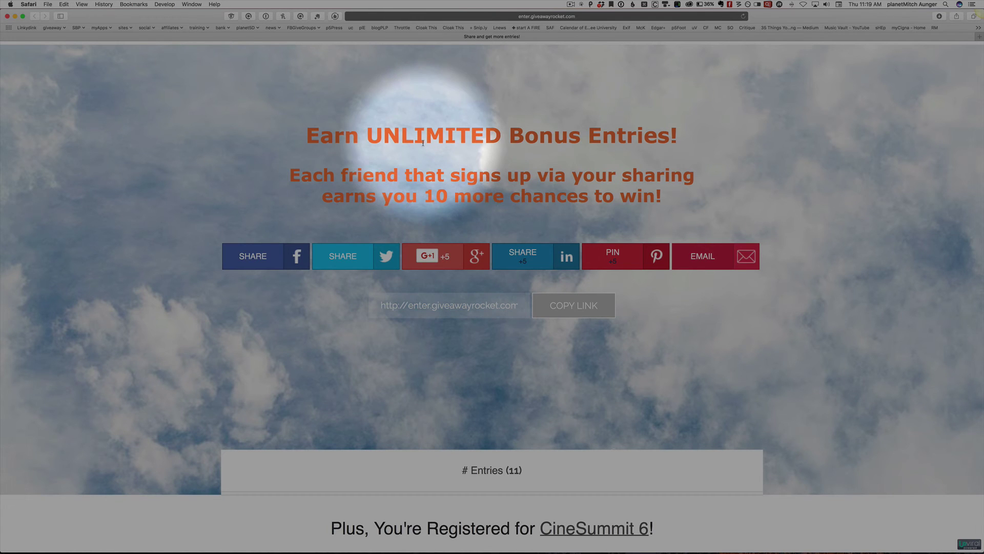
pyautogui.doubleClick(508, 470)
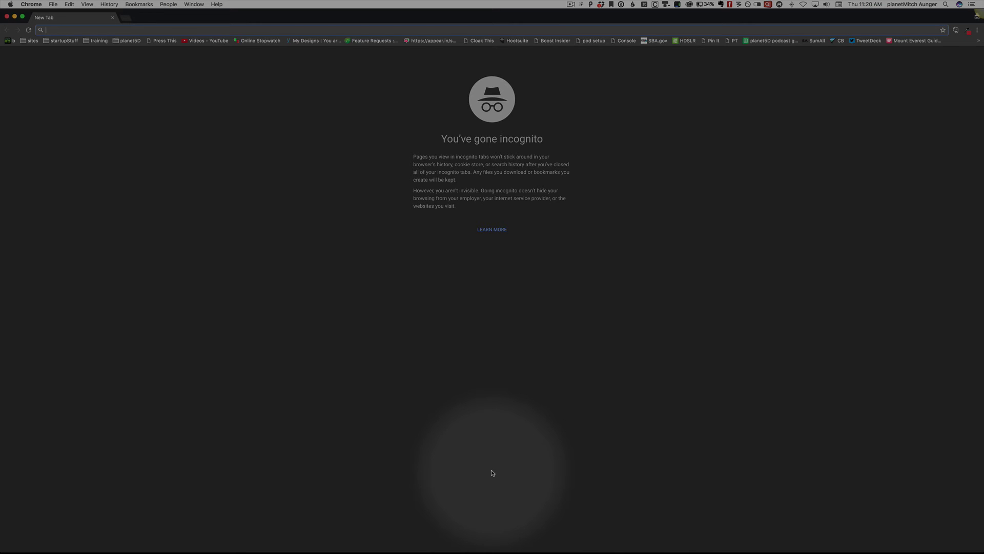
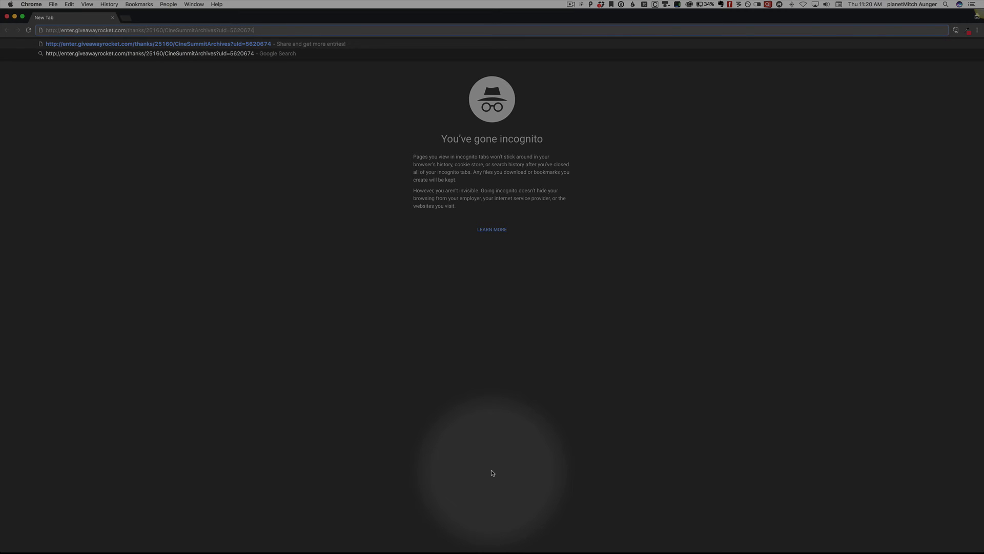
# - Load the share page URL in the Chrome incognito tab and zoom in twice to check its 11 points
pyautogui.press('Return')
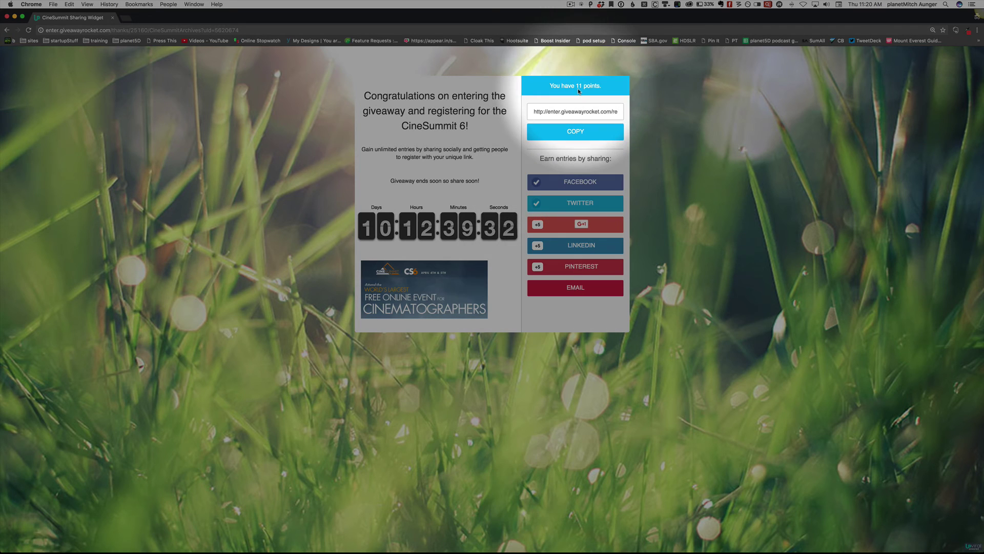
pyautogui.press('super+equal')
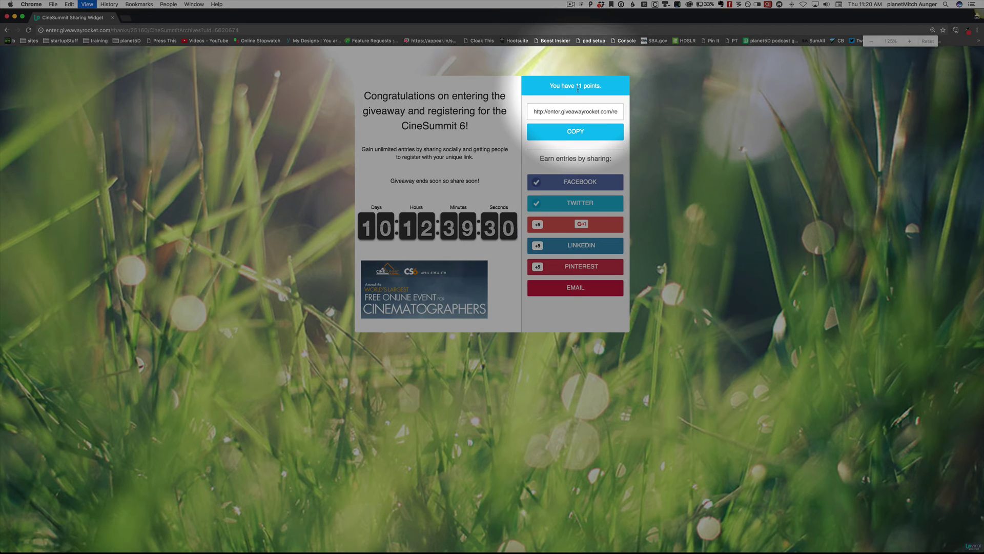
pyautogui.press('super+equal')
pyautogui.press('super+equal')
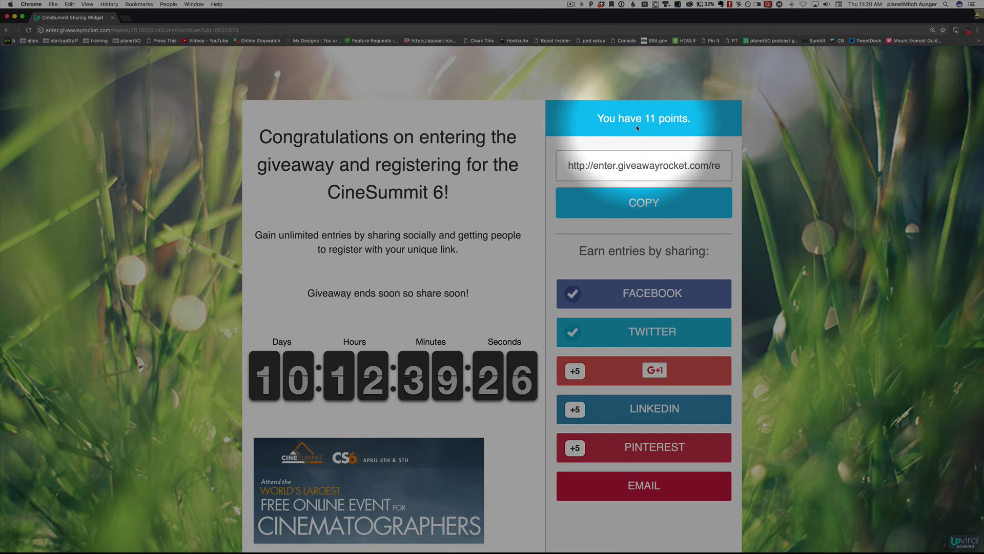
pyautogui.press('super+Tab')
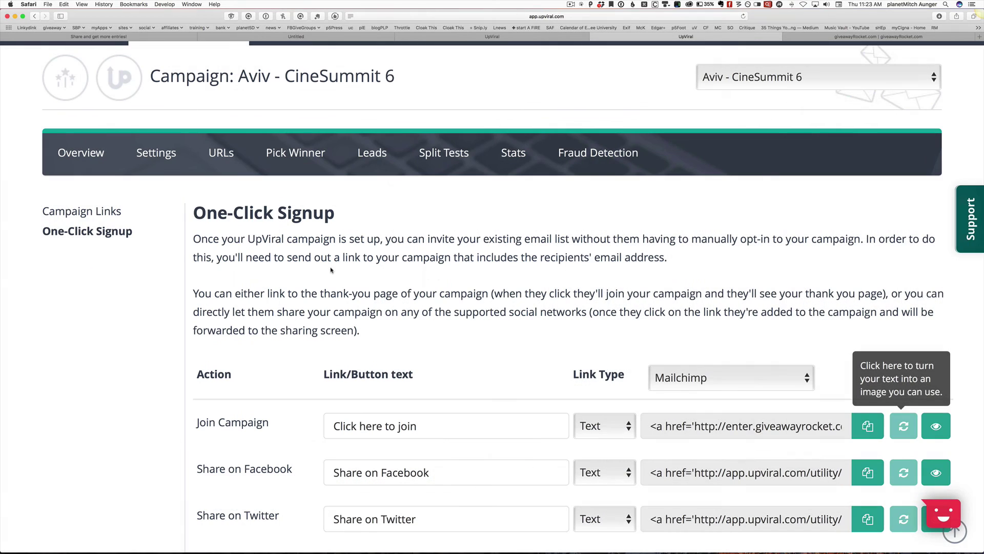
# - Keep Mailchimp as the link type and copy the Join Campaign one-click signup link code
pyautogui.scroll(-3, 522, 370)
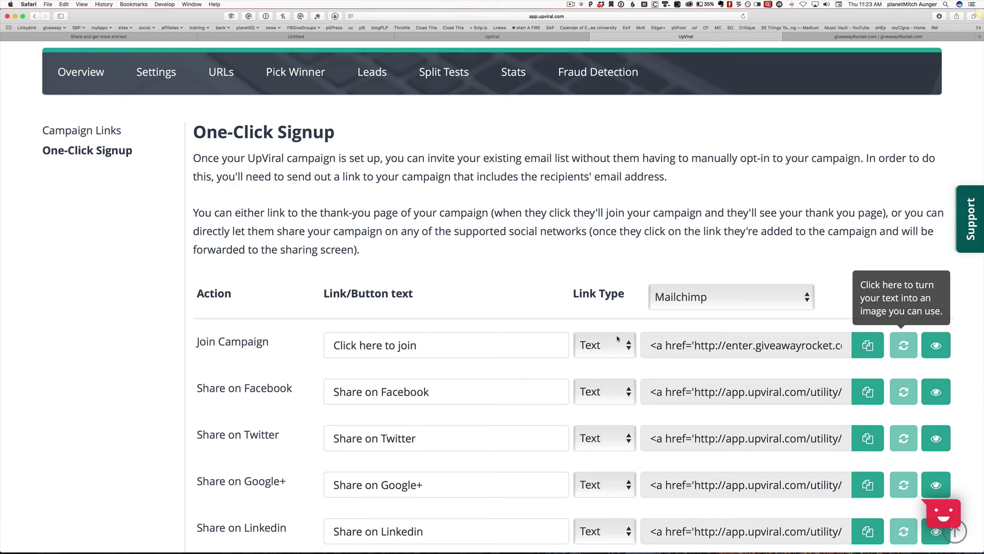
pyautogui.click(676, 297)
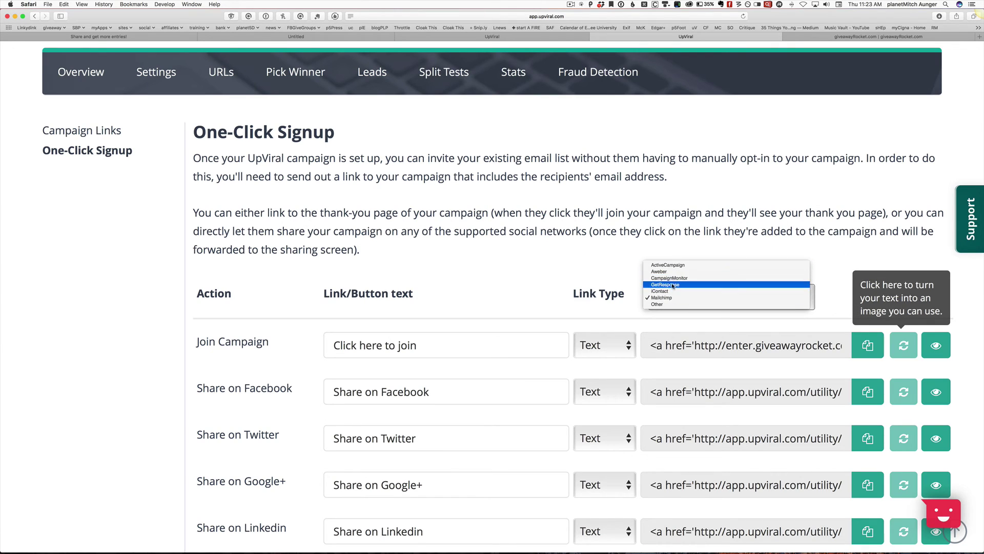
pyautogui.click(673, 298)
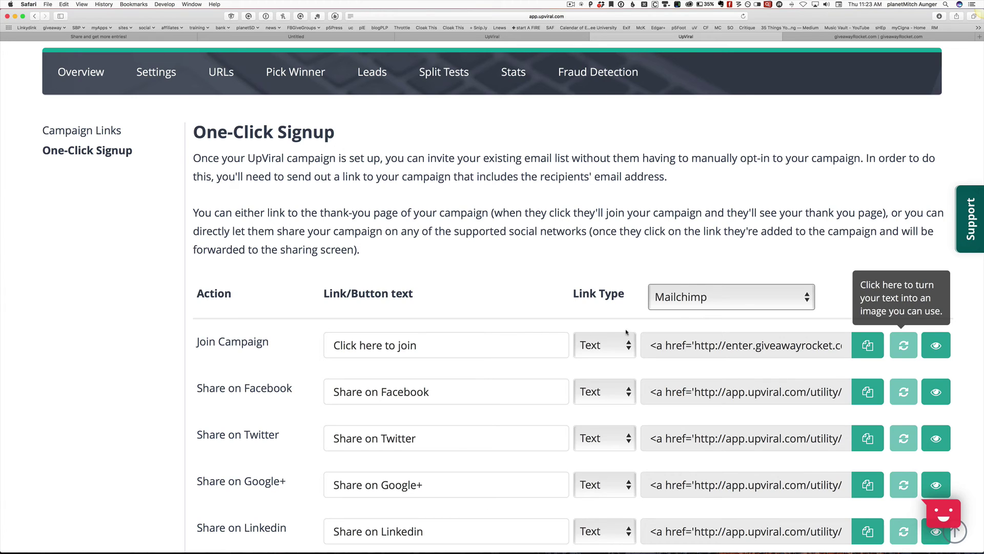
pyautogui.click(867, 344)
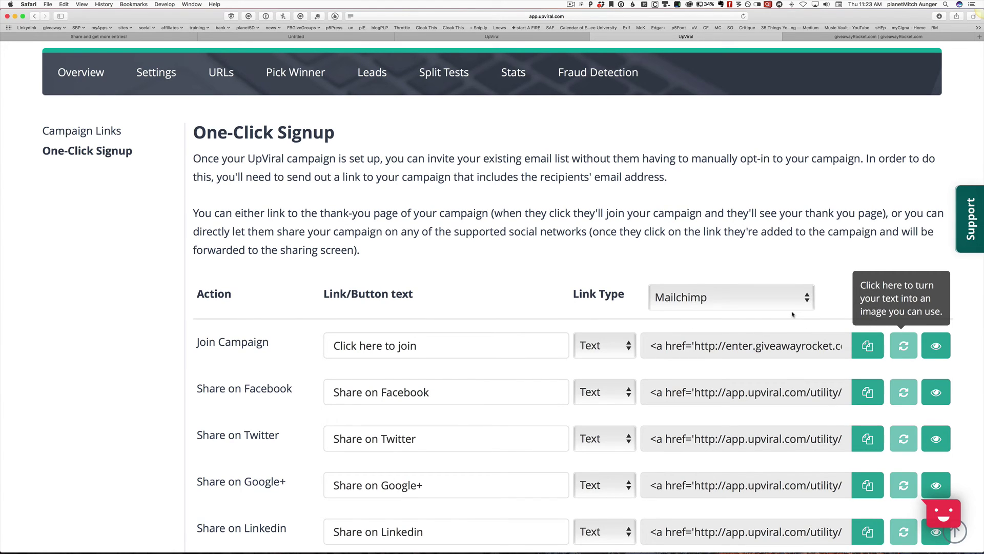
pyautogui.press('super+Tab')
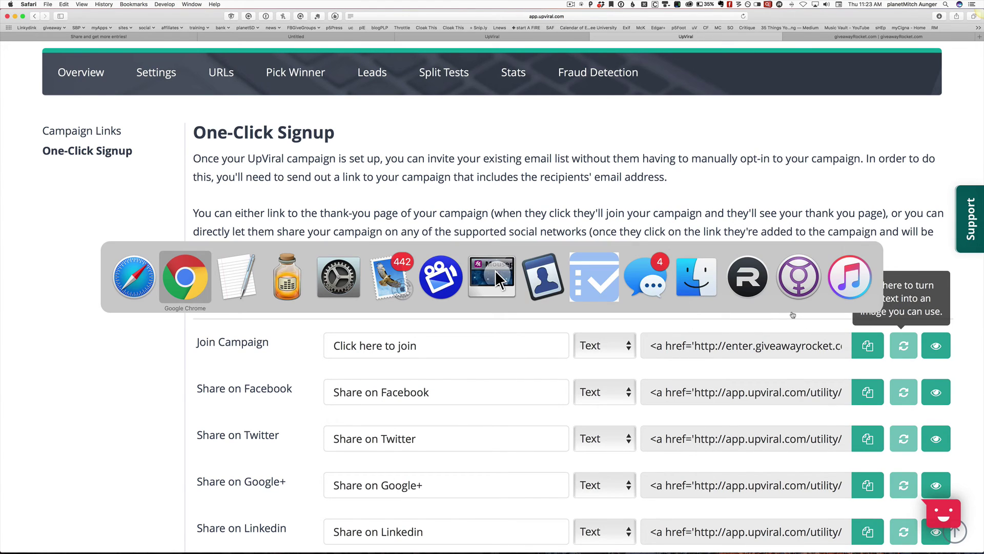
# - In TextEdit, strip the opening <a href=' tag and the closing link text from the pasted code
pyautogui.press('super+Tab')
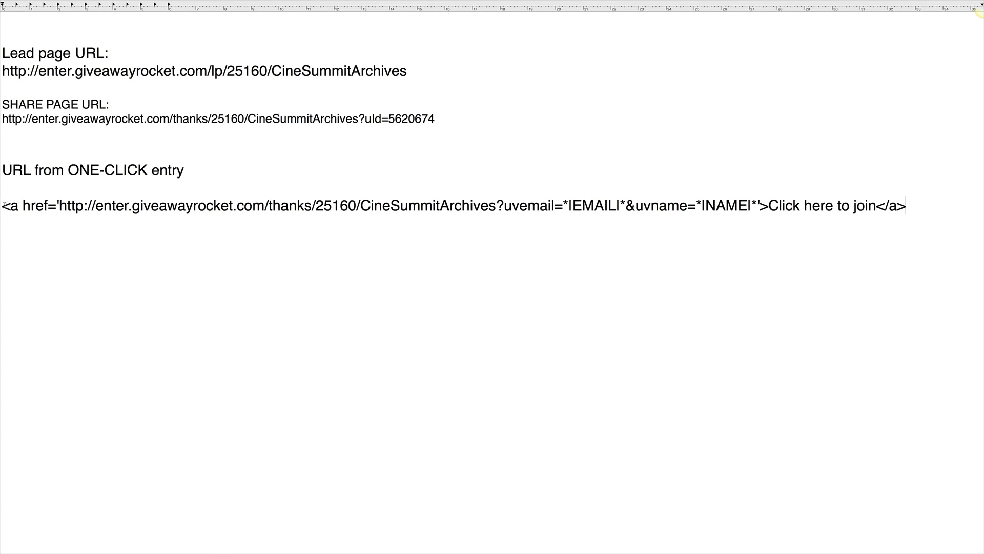
pyautogui.moveTo(3, 204); pyautogui.dragTo(60, 205)
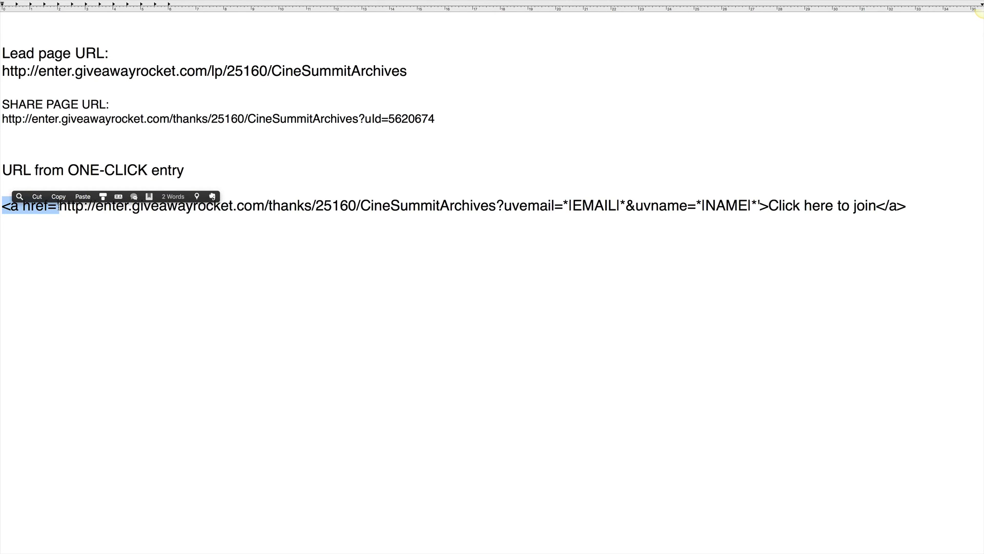
pyautogui.click(62, 210)
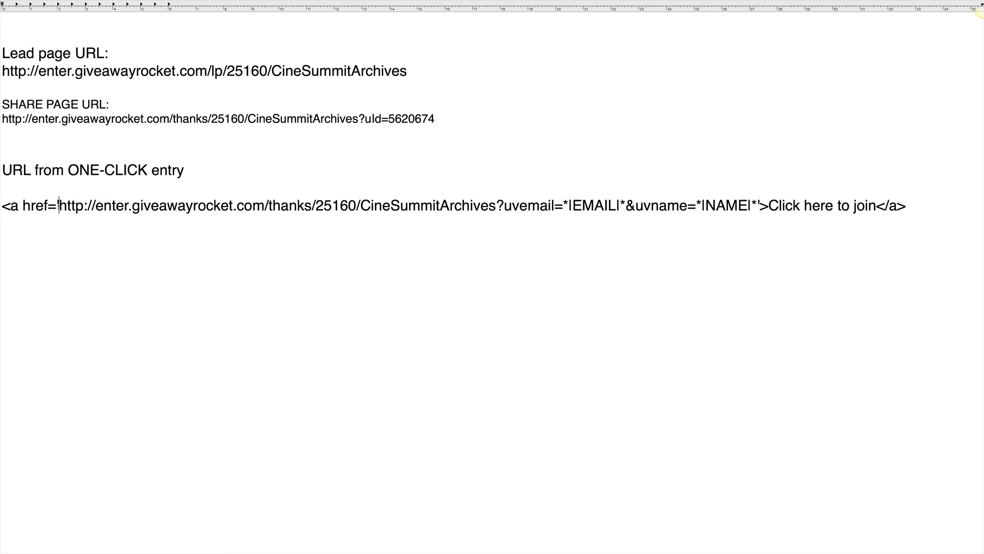
pyautogui.moveTo(59, 205); pyautogui.dragTo(3, 206)
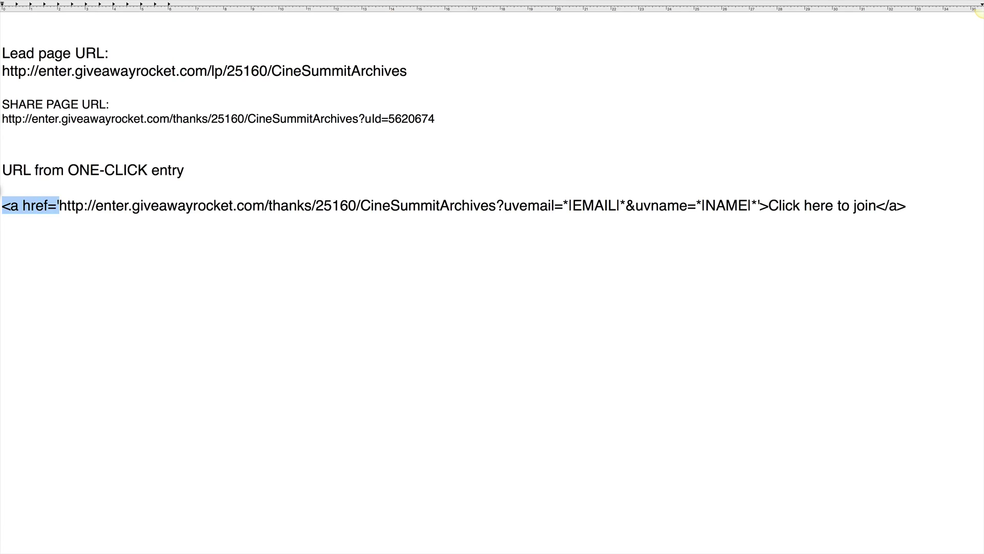
pyautogui.press('BackSpace')
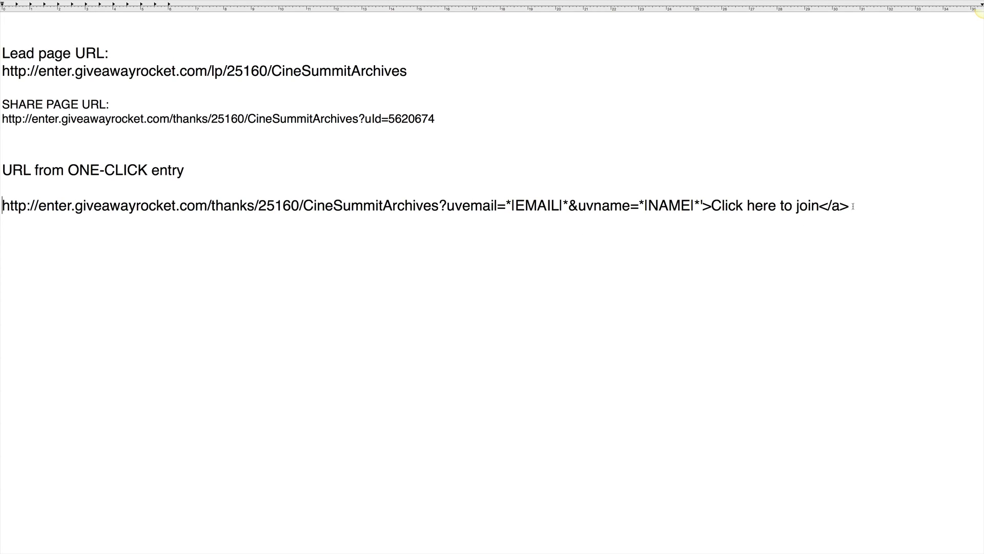
pyautogui.moveTo(854, 206); pyautogui.dragTo(705, 206)
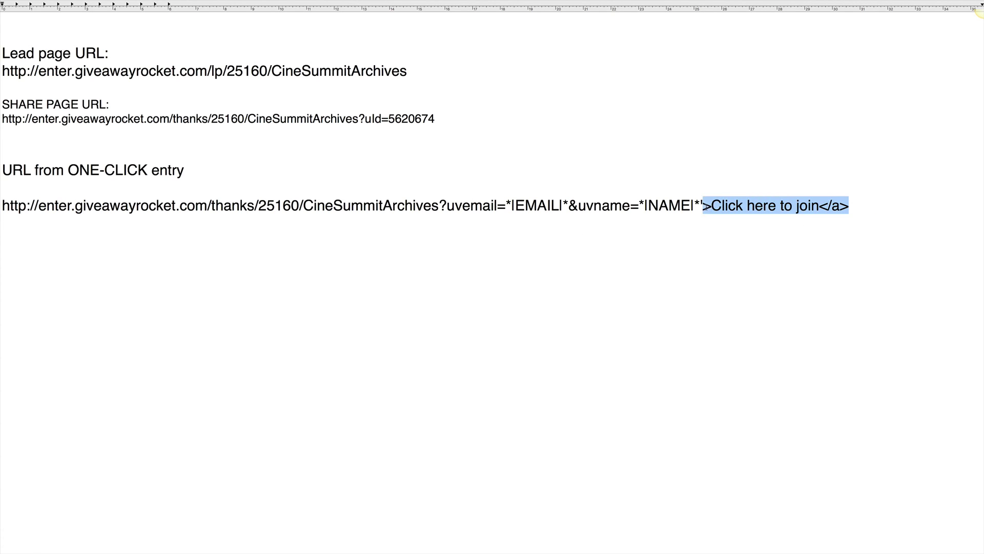
pyautogui.press('BackSpace')
pyautogui.press('BackSpace')
pyautogui.press('BackSpace')
pyautogui.press('BackSpace')
pyautogui.press('BackSpace')
pyautogui.press('BackSpace')
pyautogui.press('BackSpace')
pyautogui.press('BackSpace')
pyautogui.press('BackSpace')
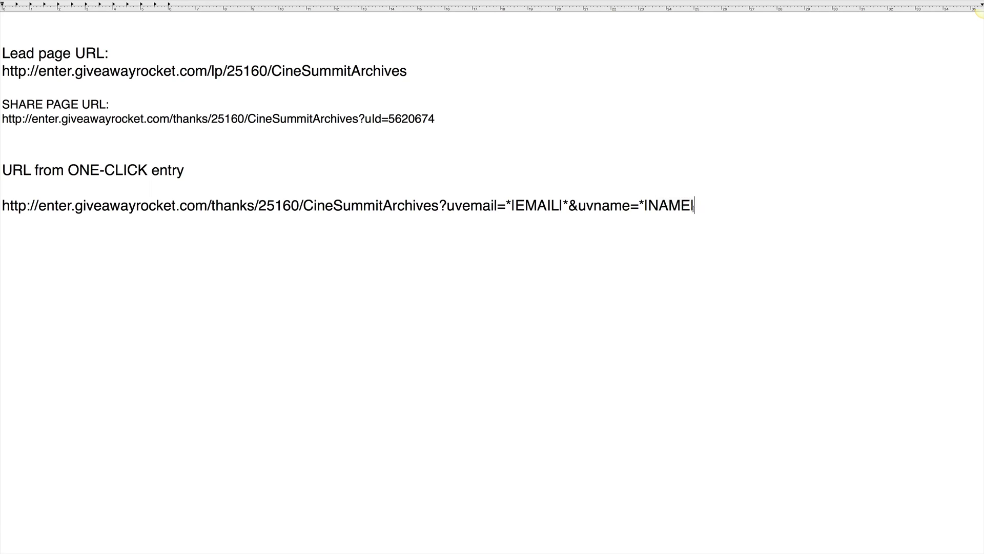
# - Replace the placeholders after uvemail= with a test email address and select the whole signup URL
pyautogui.press('BackSpace')
pyautogui.press('BackSpace')
pyautogui.press('BackSpace')
pyautogui.press('BackSpace')
pyautogui.press('BackSpace')
pyautogui.press('BackSpace')
pyautogui.press('BackSpace')
pyautogui.press('BackSpace')
pyautogui.press('BackSpace')
pyautogui.press('BackSpace')
pyautogui.press('BackSpace')
pyautogui.press('BackSpace')
pyautogui.press('BackSpace')
pyautogui.press('BackSpace')
pyautogui.press('BackSpace')
pyautogui.press('BackSpace')
pyautogui.press('BackSpace')
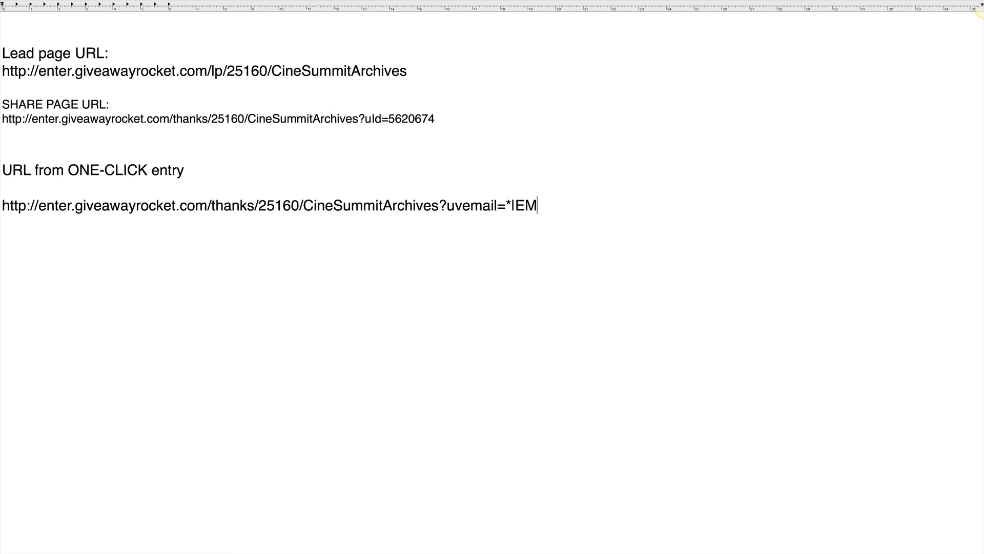
pyautogui.press('BackSpace')
pyautogui.write('pm')
pyautogui.press('BackSpace')
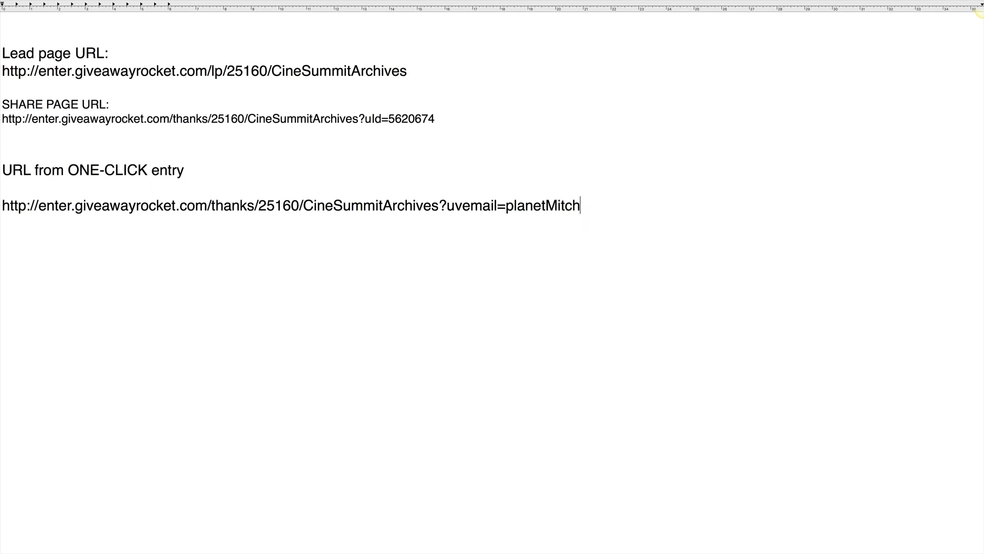
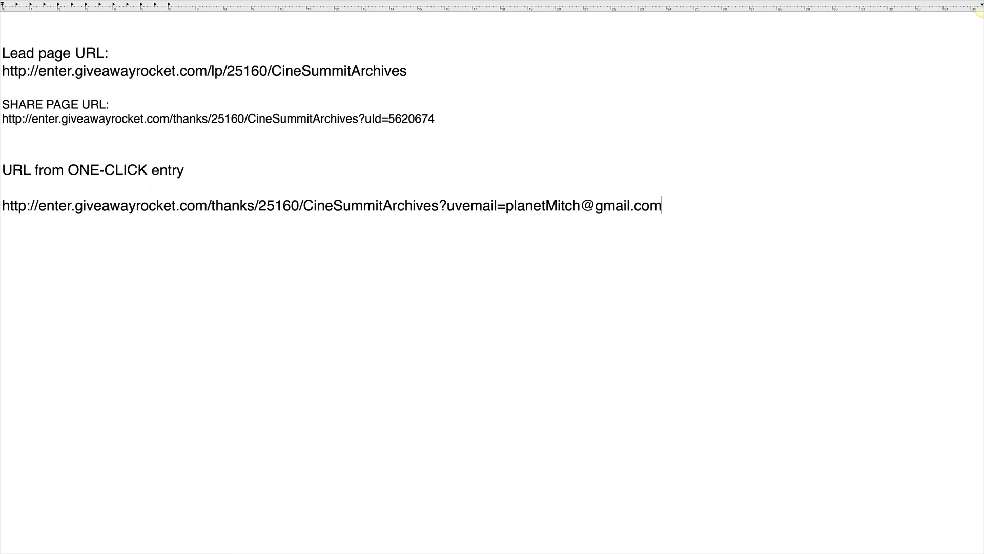
pyautogui.hotkey('alt', 'shift', 'Left')
pyautogui.hotkey('alt', 'shift', 'Left')
pyautogui.hotkey('alt', 'shift', 'Left')
pyautogui.hotkey('alt', 'shift', 'Left')
pyautogui.hotkey('alt', 'shift', 'Left')
pyautogui.hotkey('alt', 'shift', 'Left')
pyautogui.hotkey('alt', 'shift', 'Left')
pyautogui.hotkey('alt', 'shift', 'Left')
pyautogui.hotkey('alt', 'shift', 'Left')
pyautogui.hotkey('alt', 'shift', 'Left')
pyautogui.hotkey('alt', 'shift', 'Left')
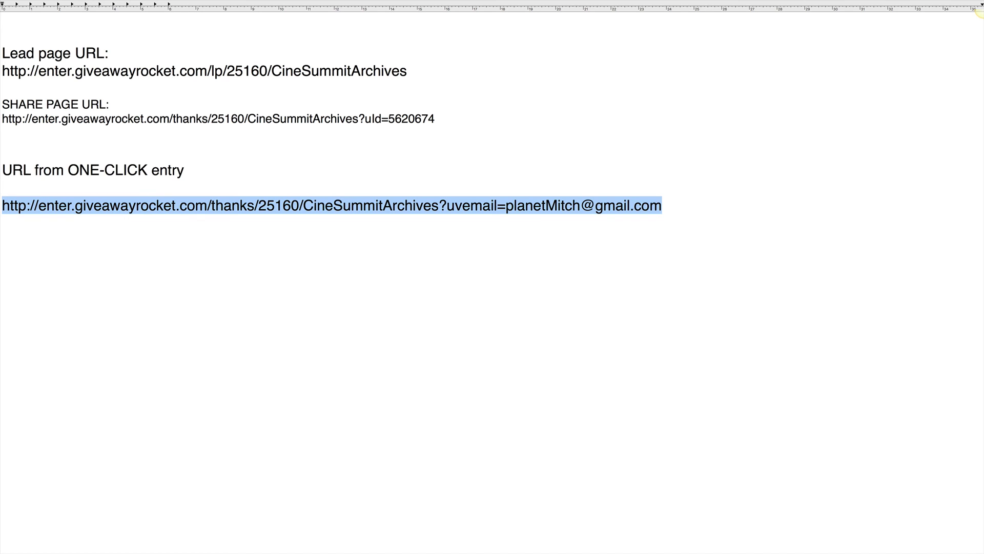
pyautogui.press('super+Tab')
pyautogui.press('super+Tab')
pyautogui.press('super+Tab')
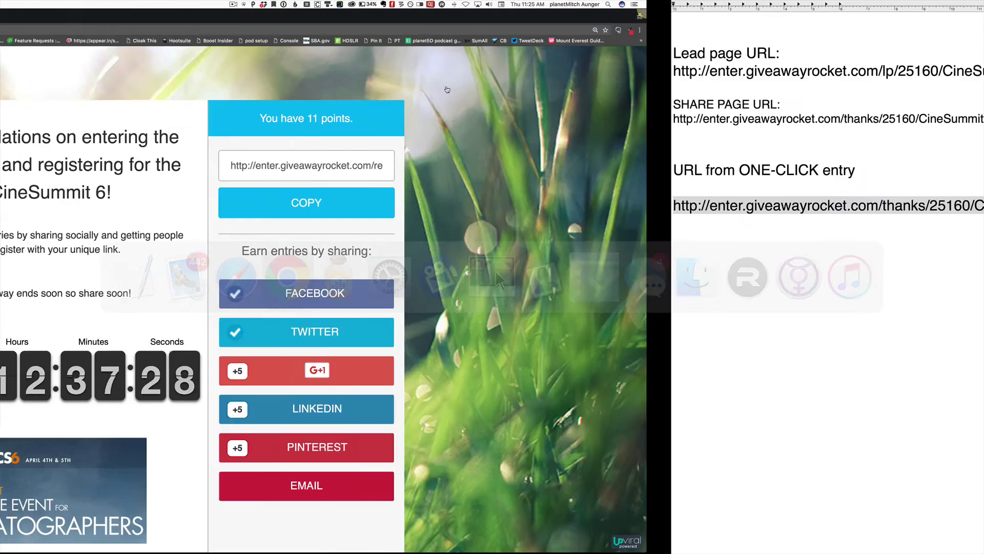
# - Load the edited one-click signup URL in a Chrome incognito window, showing CineSummit with 11 points
pyautogui.press('super+shift+n')
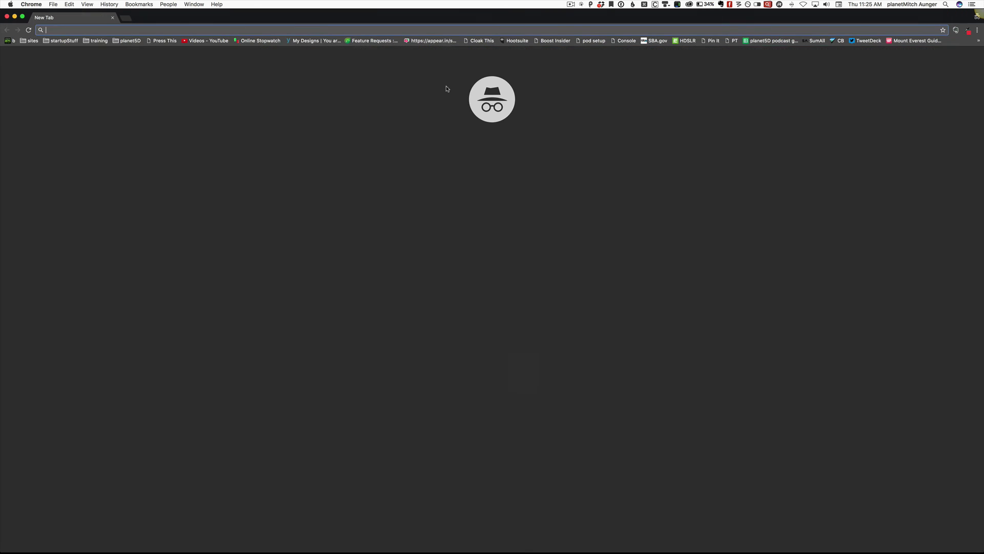
pyautogui.press('super+v')
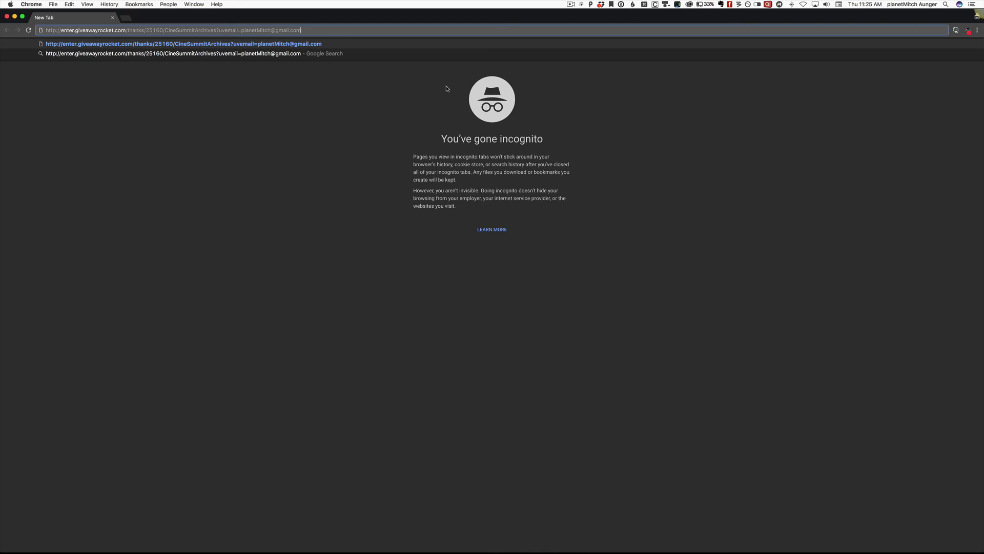
pyautogui.press('Return')
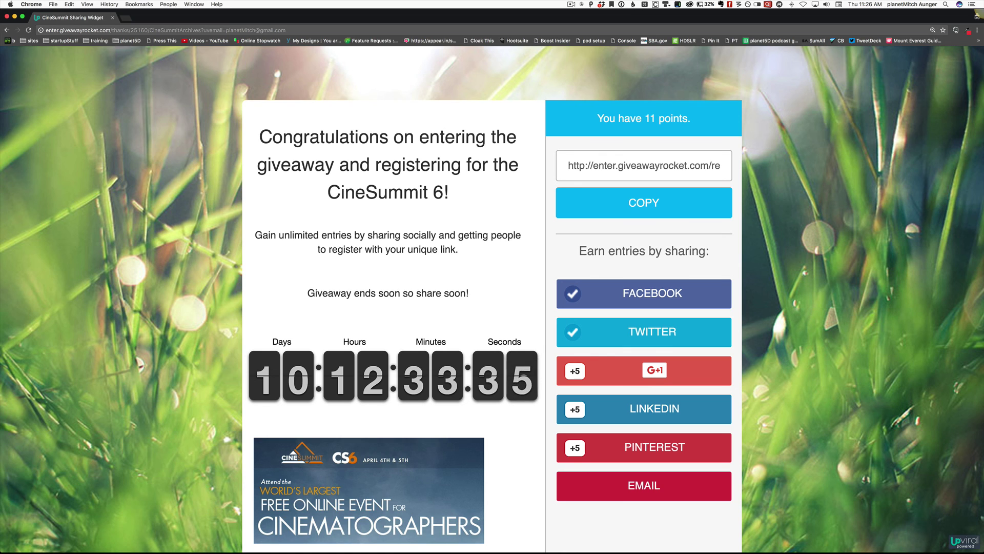
pyautogui.press('super+Tab')
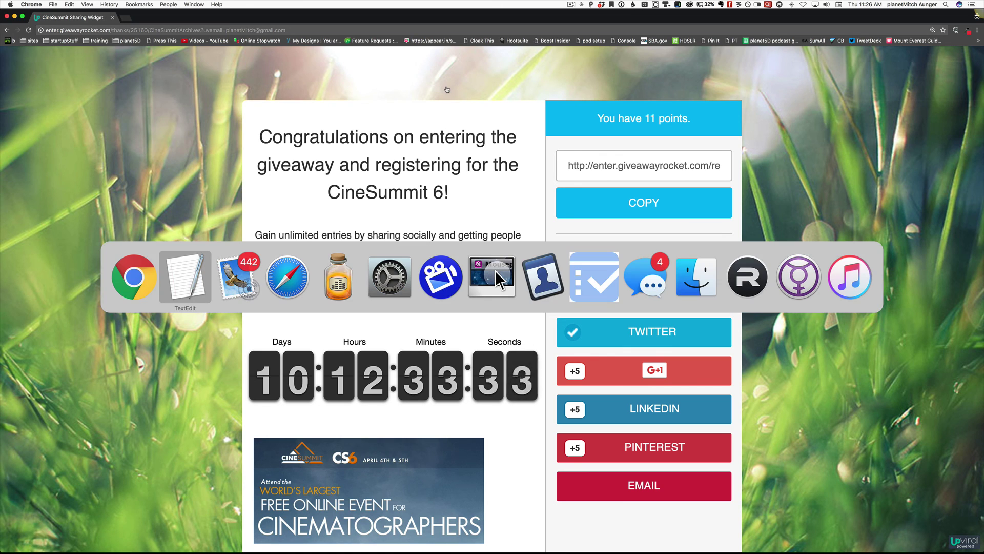